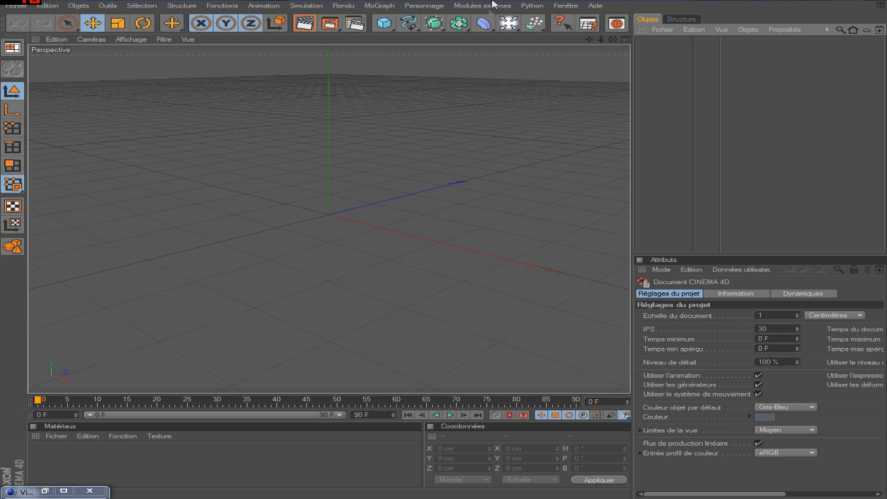
{"action": "left_click", "coordinate": [411, 26]}
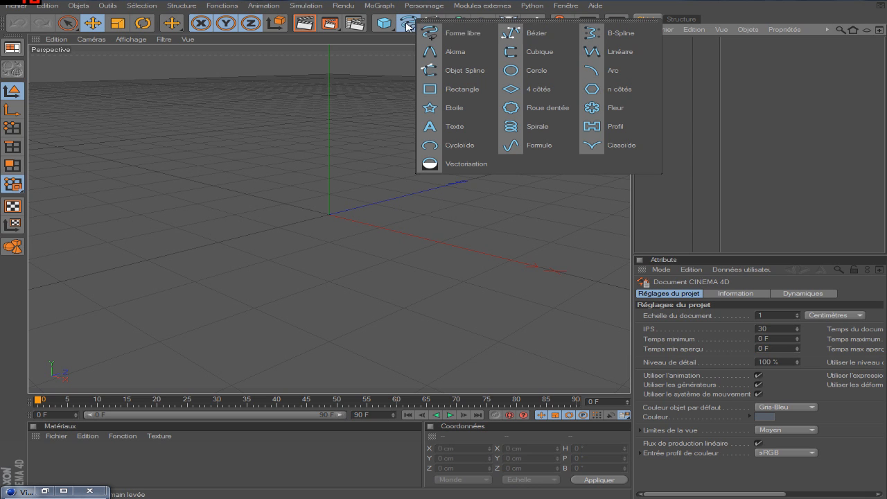
{"action": "left_click", "coordinate": [479, 34]}
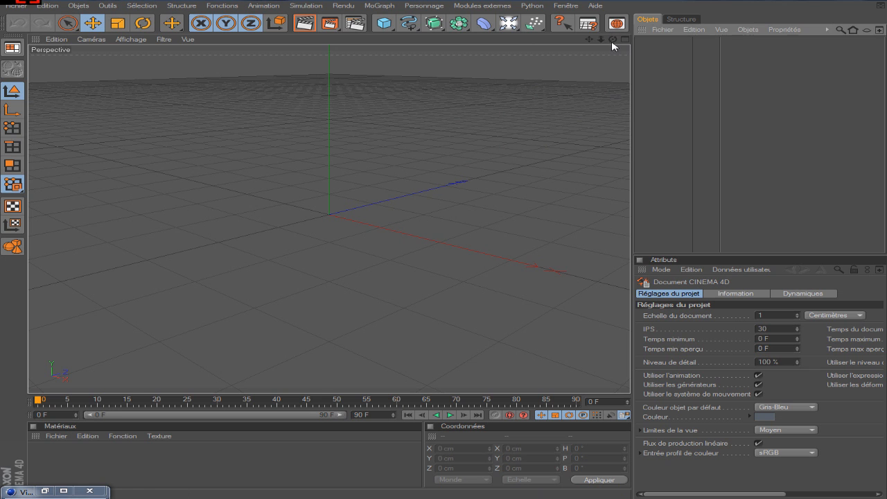
{"action": "left_click_drag", "start_coordinate": [613, 41], "coordinate": [679, 68]}
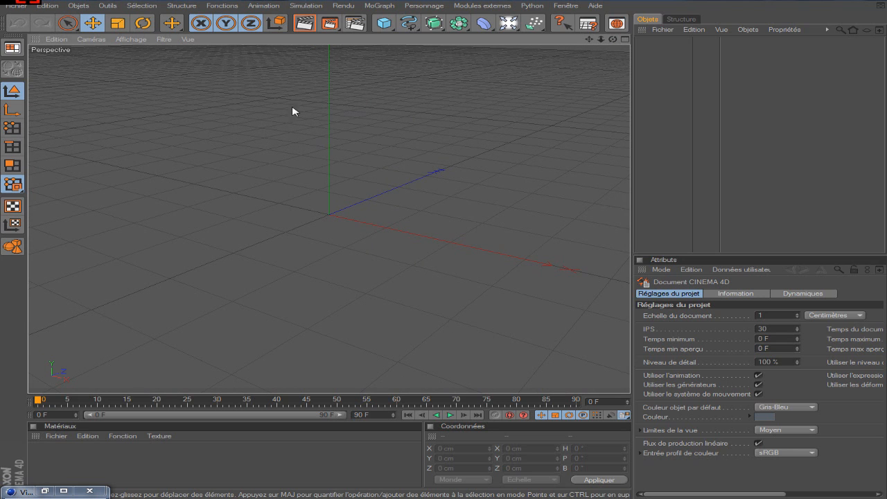
{"action": "left_click_drag", "start_coordinate": [612, 39], "coordinate": [623, 42]}
Step: Draw an open three-point Akima spline on the ground plane, running diagonally across the scene near the origin
{"action": "left_click", "coordinate": [404, 23]}
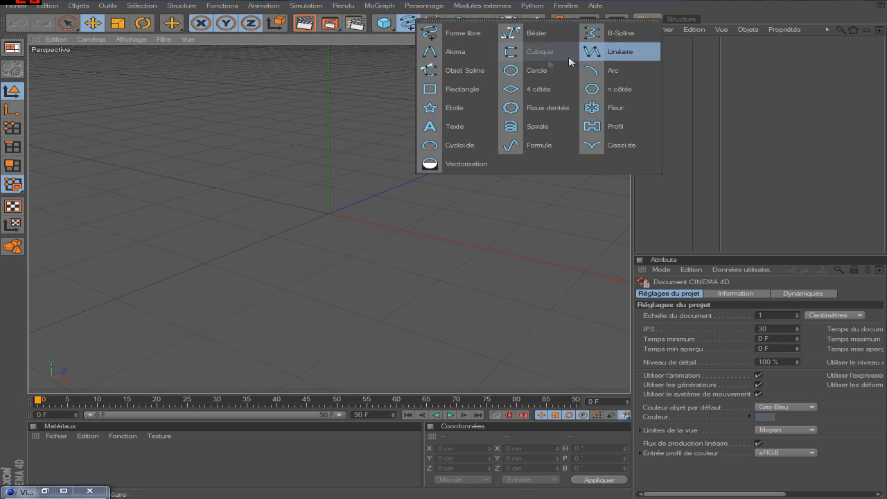
{"action": "left_click", "coordinate": [454, 52]}
{"action": "left_click_drag", "start_coordinate": [451, 158], "coordinate": [485, 115], "text": "alt"}
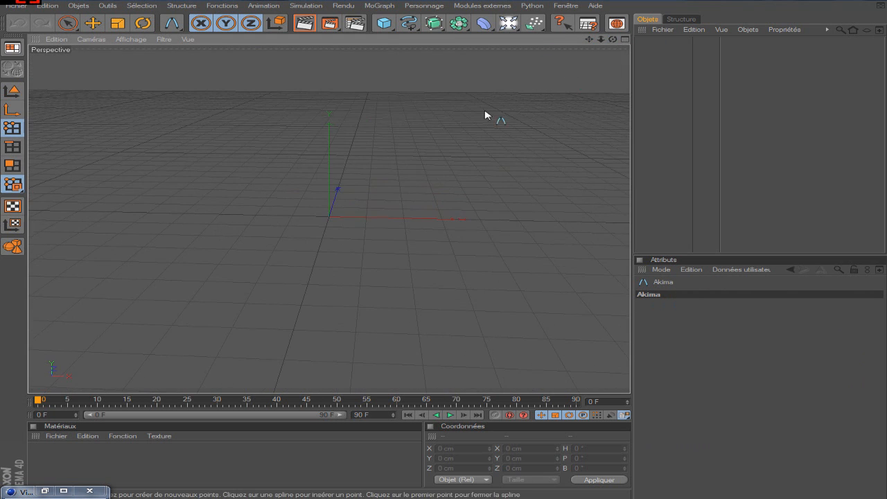
{"action": "left_click", "coordinate": [300, 169]}
{"action": "left_click", "coordinate": [331, 209]}
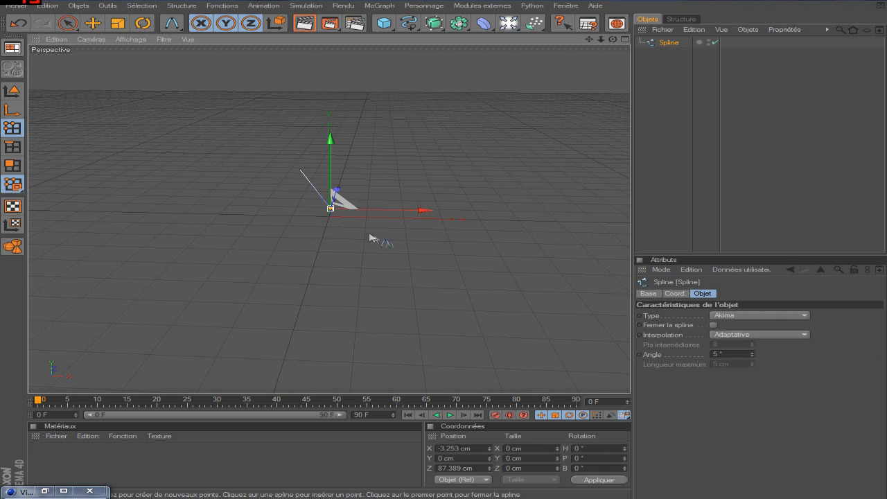
{"action": "left_click", "coordinate": [384, 230]}
{"action": "left_click_drag", "start_coordinate": [388, 231], "coordinate": [568, 90], "text": "alt"}
{"action": "left_click_drag", "start_coordinate": [613, 39], "coordinate": [475, 113]}
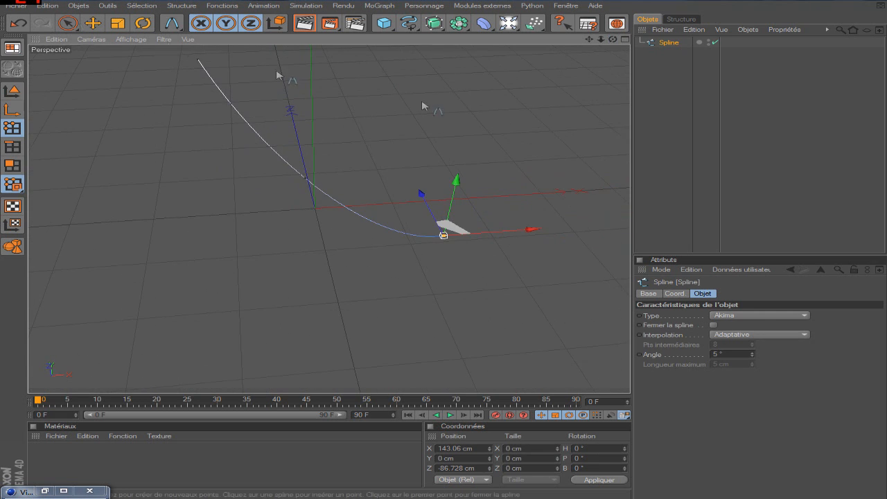
Step: Raise the spline's first end point to about Y 168 cm and shift it inward to about X -111 cm
{"action": "left_click", "coordinate": [69, 25]}
{"action": "mouse_move", "coordinate": [613, 40]}
{"action": "left_mouse_down"}
{"action": "mouse_move", "coordinate": [554, 20]}
{"action": "mouse_move", "coordinate": [624, 39]}
{"action": "mouse_move", "coordinate": [613, 39]}
{"action": "left_mouse_up"}
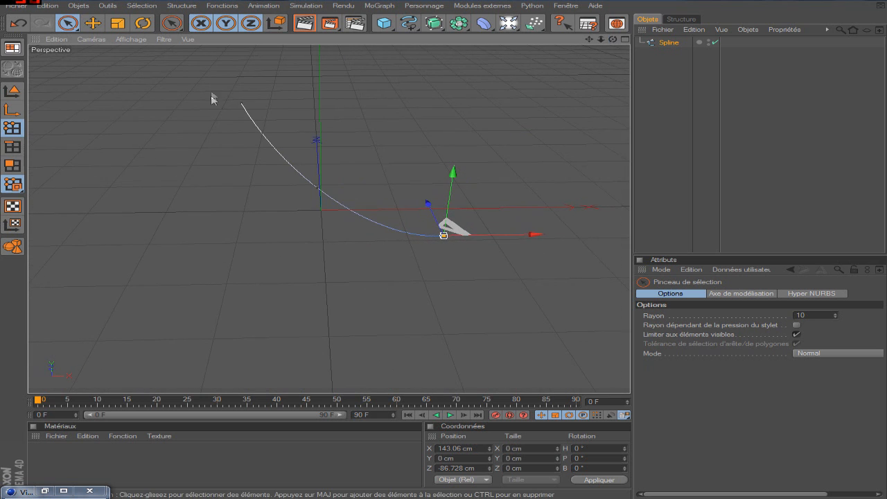
{"action": "left_click", "coordinate": [241, 103]}
{"action": "left_click_drag", "start_coordinate": [245, 88], "coordinate": [224, 144]}
{"action": "middle_click", "coordinate": [528, 106]}
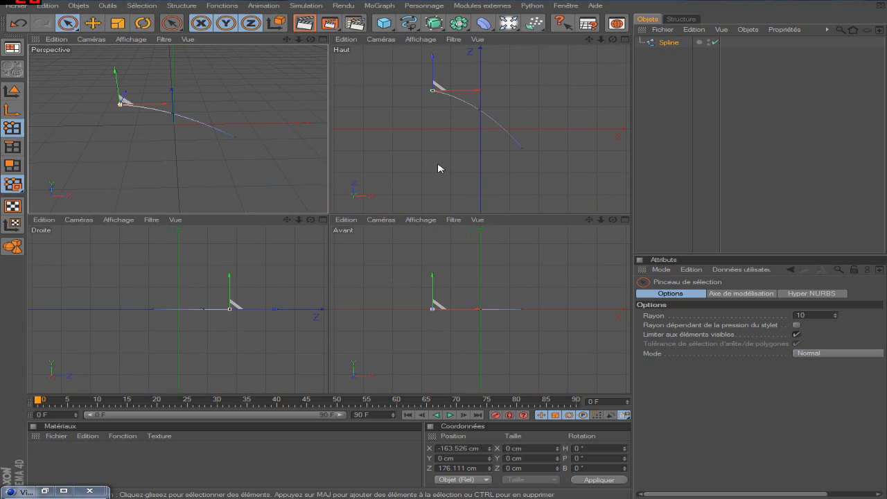
{"action": "left_click_drag", "start_coordinate": [433, 291], "coordinate": [433, 254]}
Step: Raise the spline's middle point to about Y 43 cm so the curve sags smoothly between its ends
{"action": "left_click", "coordinate": [480, 308]}
{"action": "mouse_move", "coordinate": [479, 309]}
{"action": "left_mouse_down"}
{"action": "mouse_move", "coordinate": [471, 294]}
{"action": "mouse_move", "coordinate": [513, 299]}
{"action": "mouse_move", "coordinate": [487, 294]}
{"action": "left_mouse_up"}
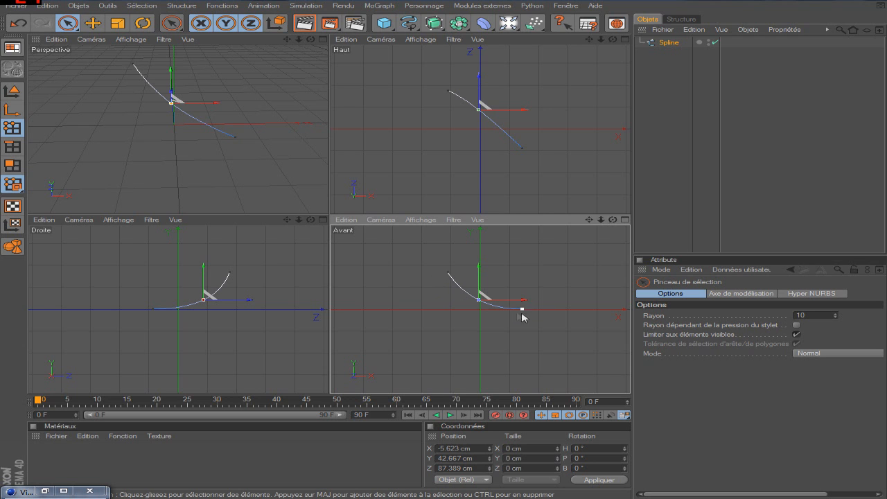
{"action": "middle_click", "coordinate": [280, 138]}
{"action": "left_click_drag", "start_coordinate": [614, 39], "coordinate": [471, 35]}
{"action": "middle_click", "coordinate": [363, 235]}
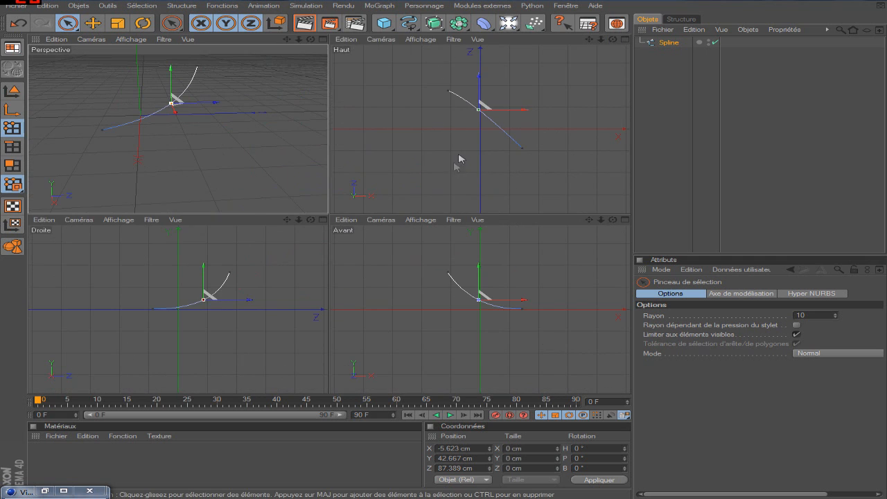
Step: Move the spline's raised end point along Z to about 119 cm in the top view
{"action": "middle_click", "coordinate": [475, 168]}
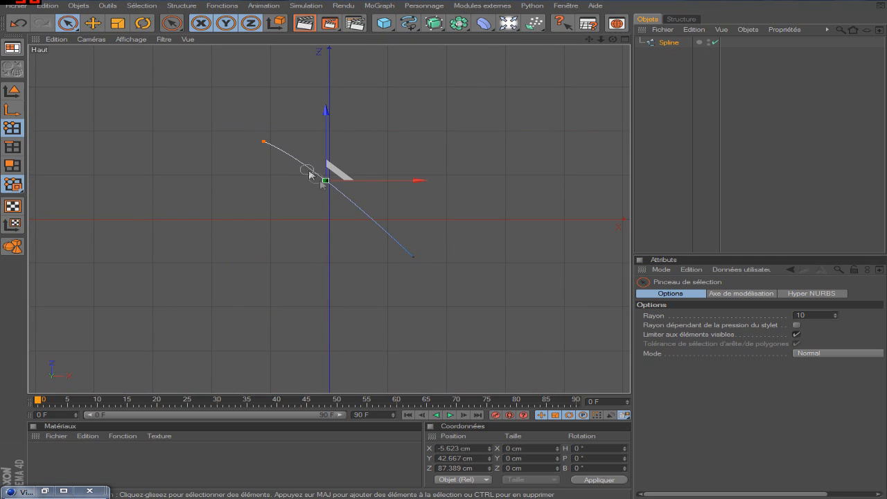
{"action": "left_click_drag", "start_coordinate": [305, 167], "coordinate": [325, 181]}
{"action": "left_click_drag", "start_coordinate": [295, 90], "coordinate": [295, 105]}
{"action": "left_click_drag", "start_coordinate": [234, 123], "coordinate": [268, 113]}
{"action": "left_click", "coordinate": [266, 154]}
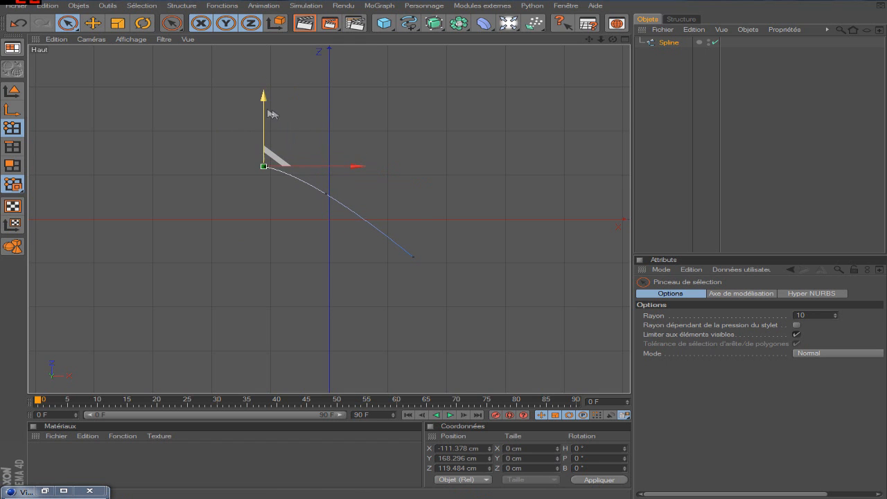
Step: Move the spline's middle point along Z to about 39 cm and deselect the spline
{"action": "left_click", "coordinate": [322, 194]}
{"action": "left_click_drag", "start_coordinate": [325, 141], "coordinate": [325, 150]}
{"action": "middle_click", "coordinate": [324, 144]}
{"action": "middle_click", "coordinate": [279, 131]}
{"action": "left_click", "coordinate": [658, 124]}
{"action": "left_click_drag", "start_coordinate": [612, 40], "coordinate": [696, 76]}
{"action": "scroll", "coordinate": [545, 96], "scroll_direction": "up", "scroll_amount": 2}
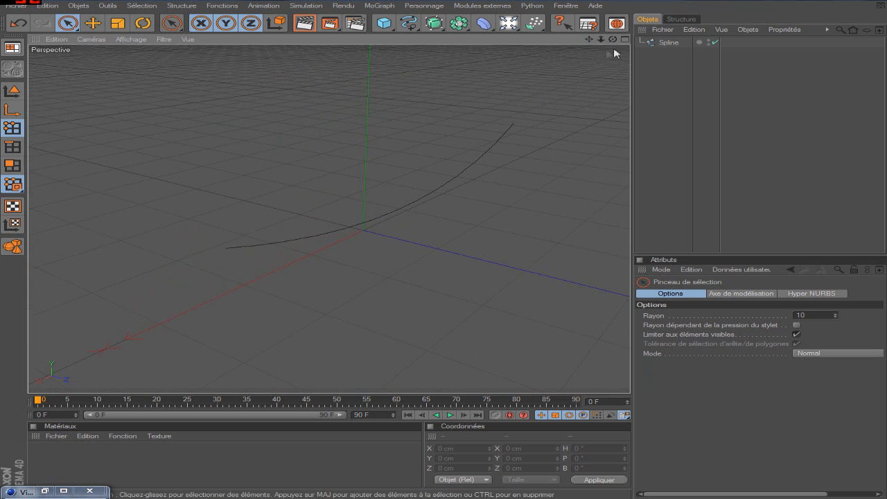
Step: Apply the Hair property Dynamiques de spline to the spline
{"action": "left_click", "coordinate": [668, 43]}
{"action": "right_click", "coordinate": [666, 45]}
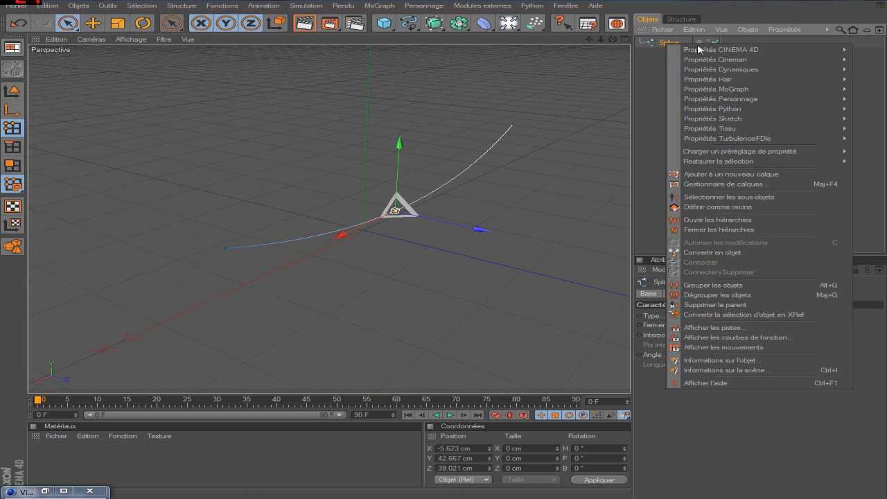
{"action": "mouse_move", "coordinate": [706, 82]}
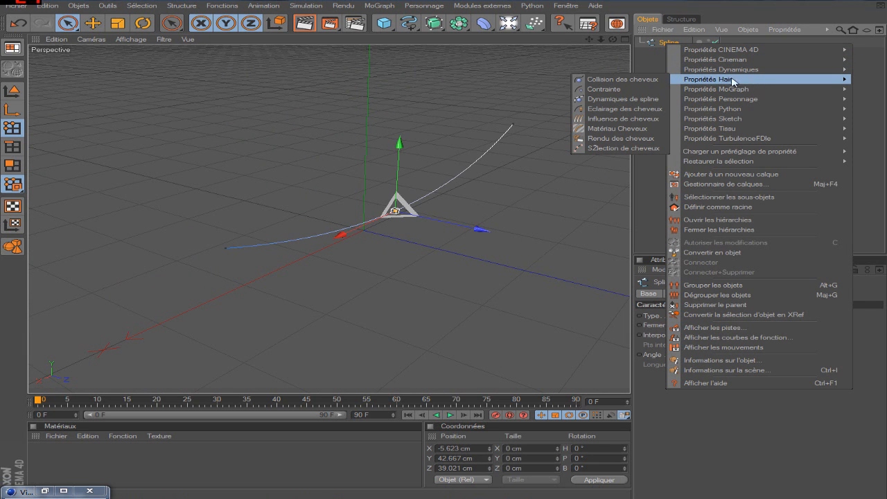
{"action": "left_click", "coordinate": [612, 103]}
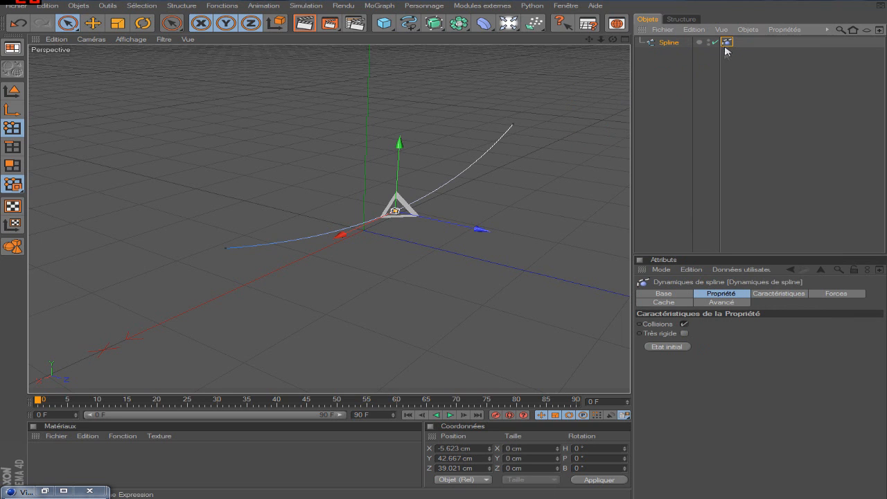
{"action": "left_click", "coordinate": [679, 248]}
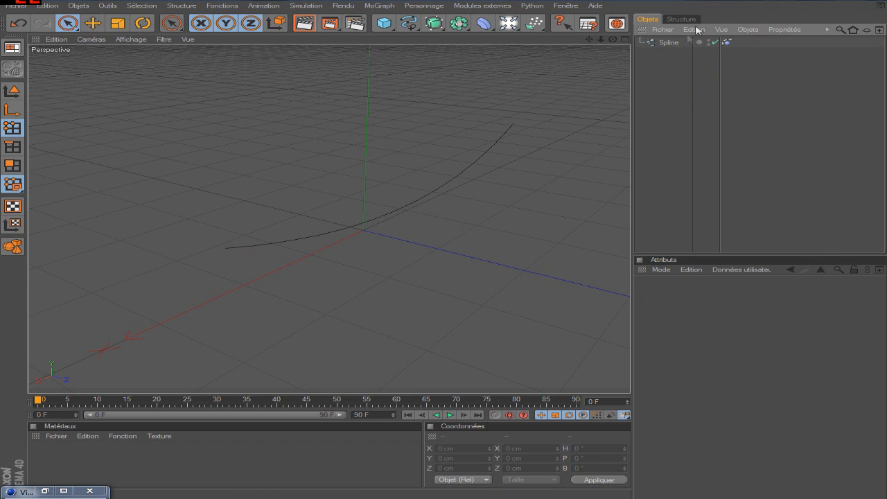
Step: Play the animation to check how the dynamic spline behaves, and return to the first frame
{"action": "left_click", "coordinate": [448, 414]}
{"action": "left_click", "coordinate": [448, 415]}
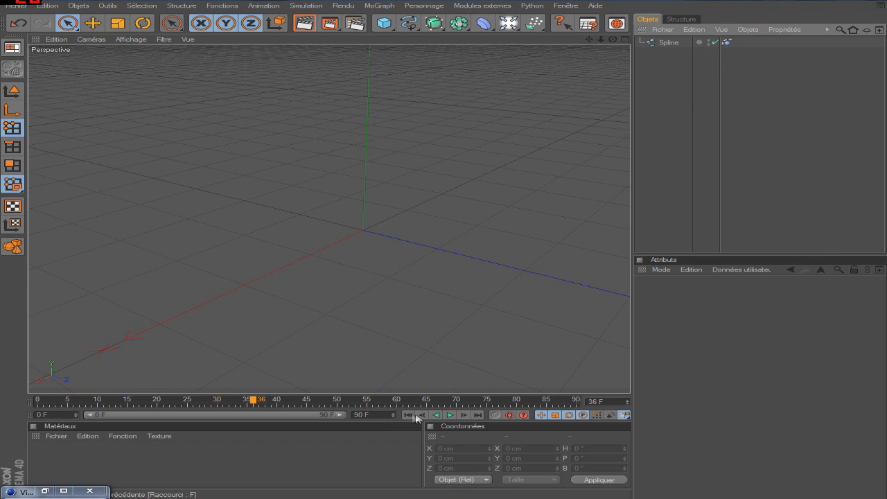
{"action": "left_click", "coordinate": [409, 416]}
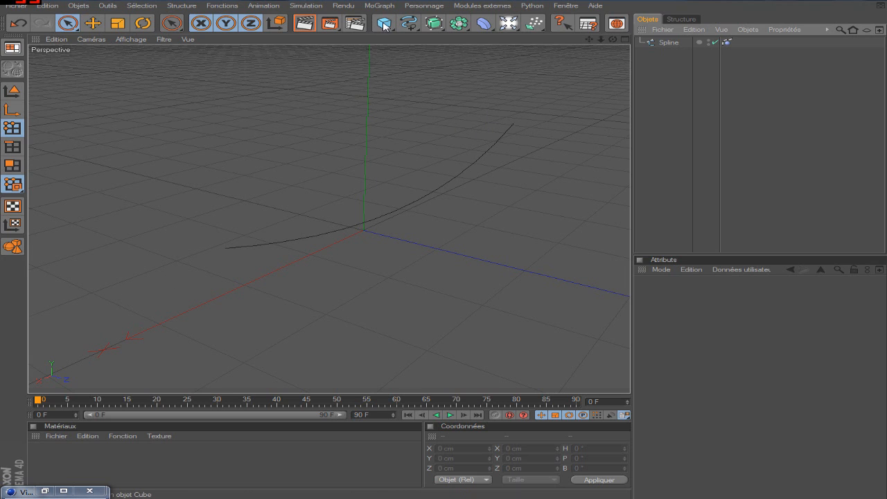
Step: Add a cube measuring 20 cm in X, Y and Z with 2 segments along each axis
{"action": "left_click_drag", "start_coordinate": [390, 26], "coordinate": [463, 40]}
{"action": "left_click", "coordinate": [701, 315]}
{"action": "type", "text": "20"}
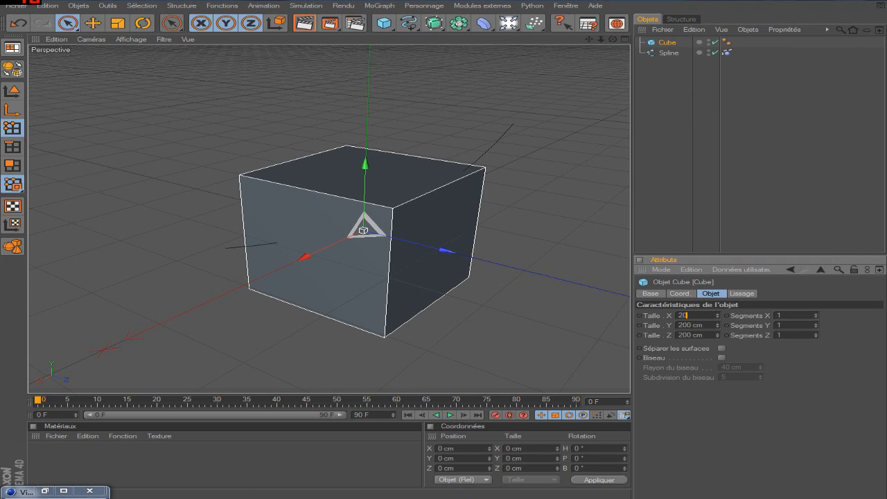
{"action": "key", "text": "Tab"}
{"action": "type", "text": "20"}
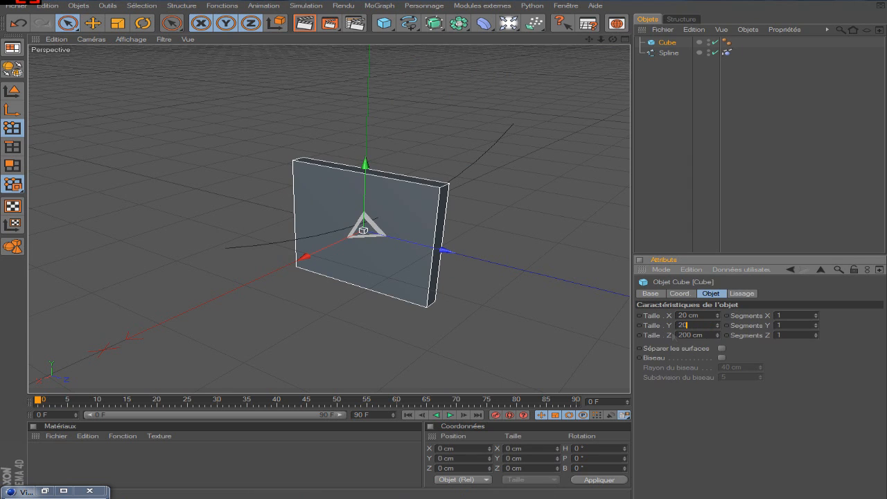
{"action": "key", "text": "Tab"}
{"action": "type", "text": "2"}
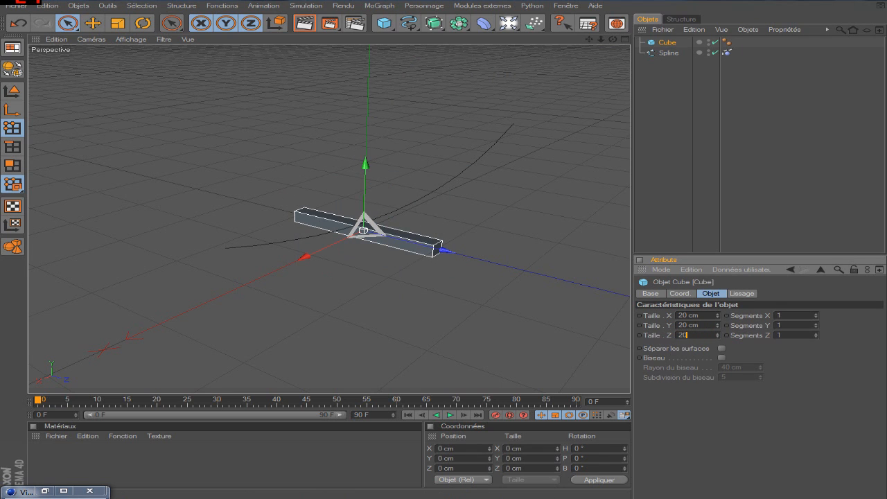
{"action": "key", "text": "Return"}
{"action": "scroll", "coordinate": [781, 324], "scroll_direction": "up", "scroll_amount": 1}
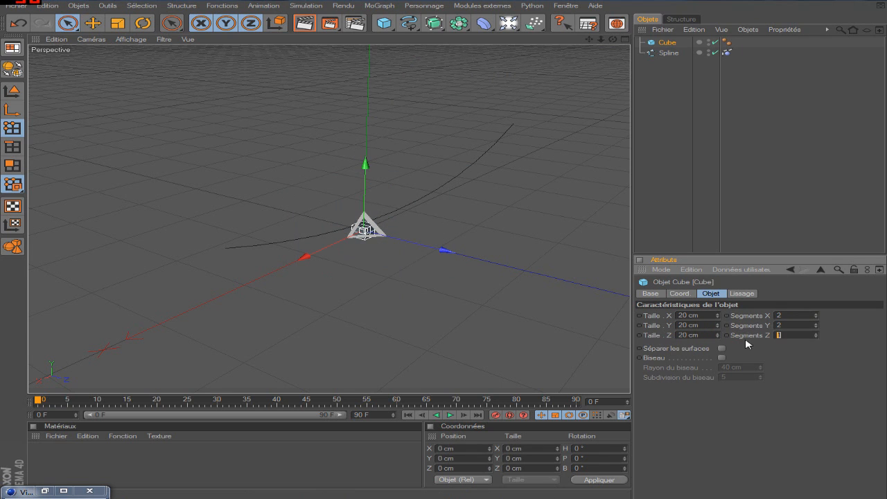
Step: Duplicate the 20 cm cube and convert both cubes into editable polygon objects
{"action": "left_click", "coordinate": [664, 43]}
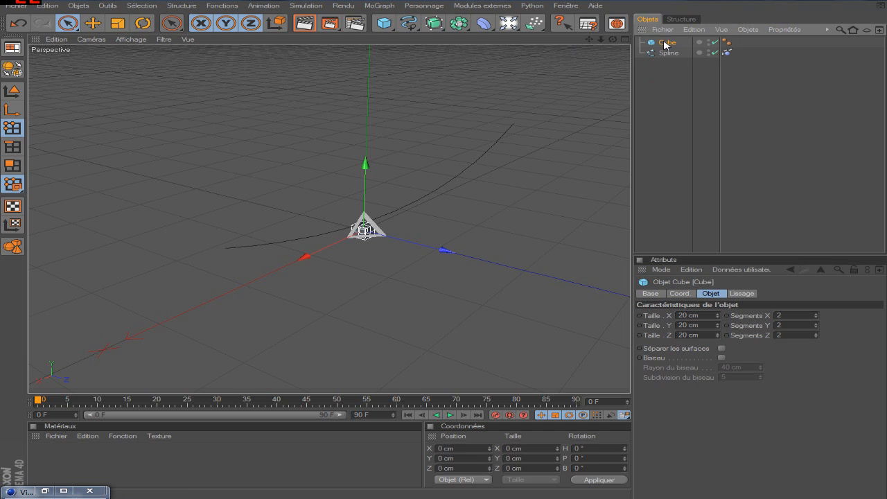
{"action": "key", "text": "ctrl+c"}
{"action": "key", "text": "ctrl+v"}
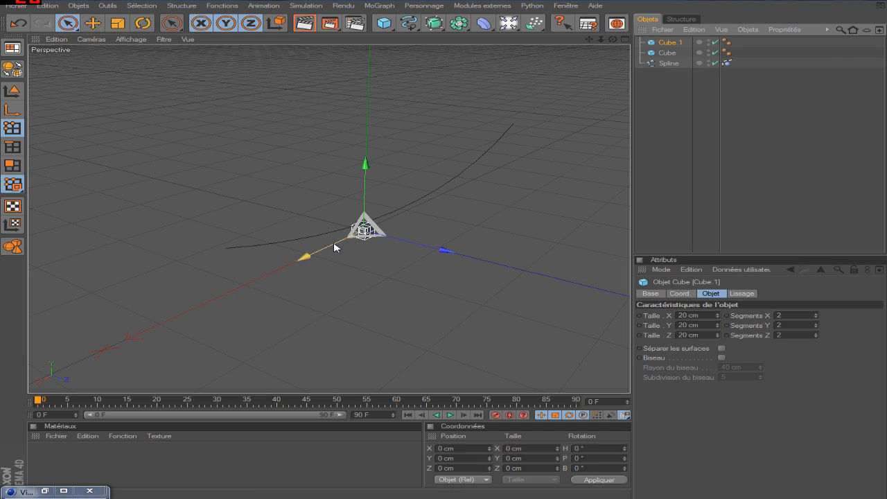
{"action": "left_click", "coordinate": [667, 52], "text": "ctrl"}
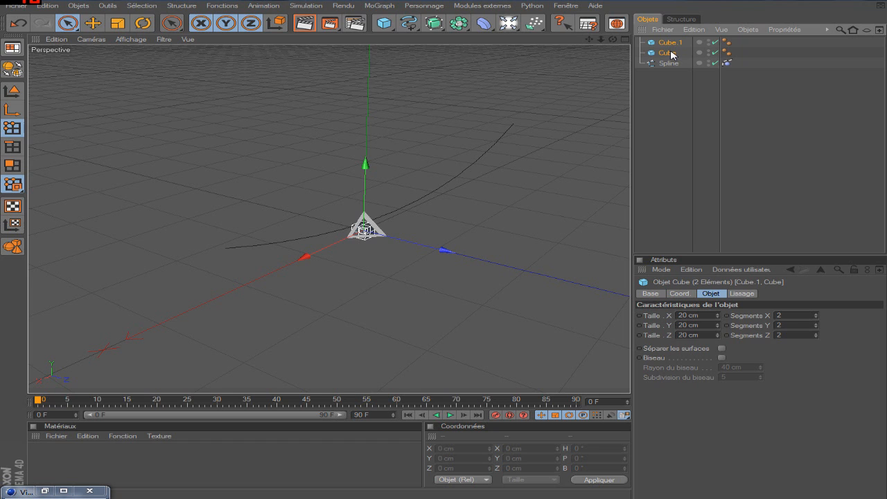
{"action": "key", "text": "c"}
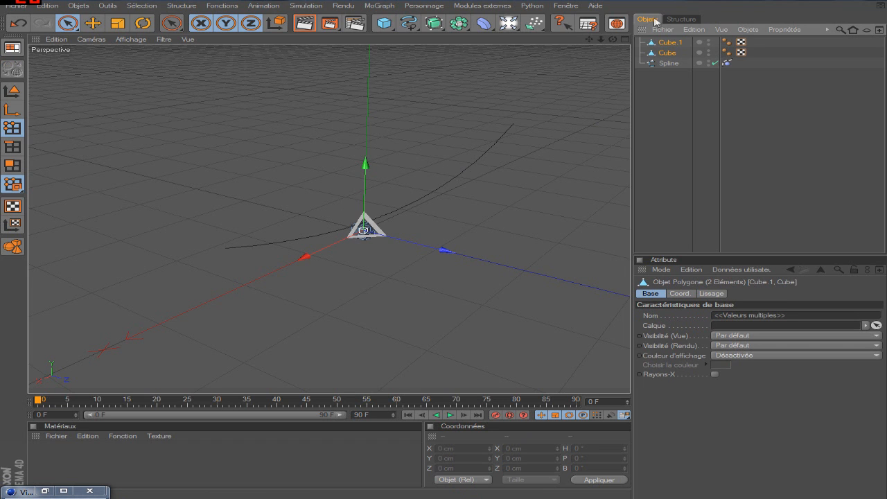
Step: Move the copied cube, as a whole object, to the spline's lower end at about X 142 cm and Z -87 cm
{"action": "left_click", "coordinate": [12, 91]}
{"action": "left_click", "coordinate": [661, 44]}
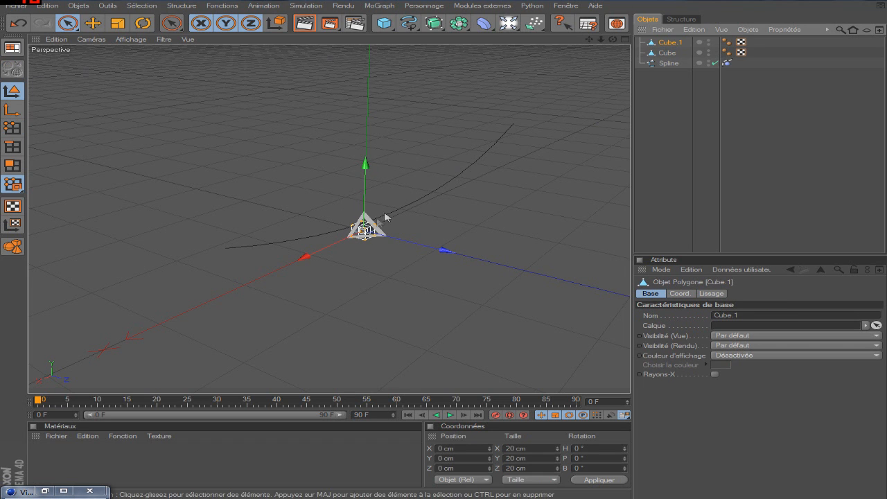
{"action": "left_click_drag", "start_coordinate": [325, 254], "coordinate": [314, 267]}
{"action": "left_click_drag", "start_coordinate": [378, 268], "coordinate": [326, 247]}
{"action": "middle_click", "coordinate": [389, 266]}
{"action": "left_click_drag", "start_coordinate": [546, 309], "coordinate": [565, 310]}
{"action": "scroll", "coordinate": [584, 155], "scroll_direction": "up", "scroll_amount": 4}
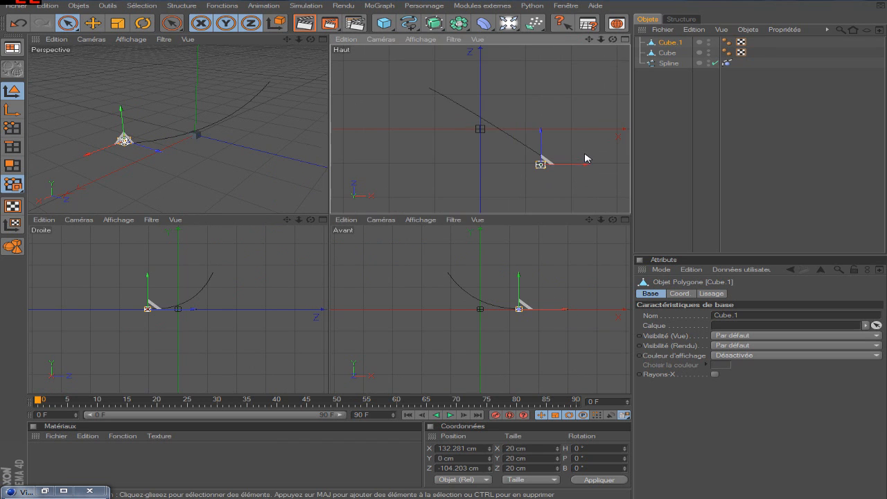
{"action": "left_click_drag", "start_coordinate": [586, 180], "coordinate": [572, 150]}
{"action": "middle_click", "coordinate": [274, 147]}
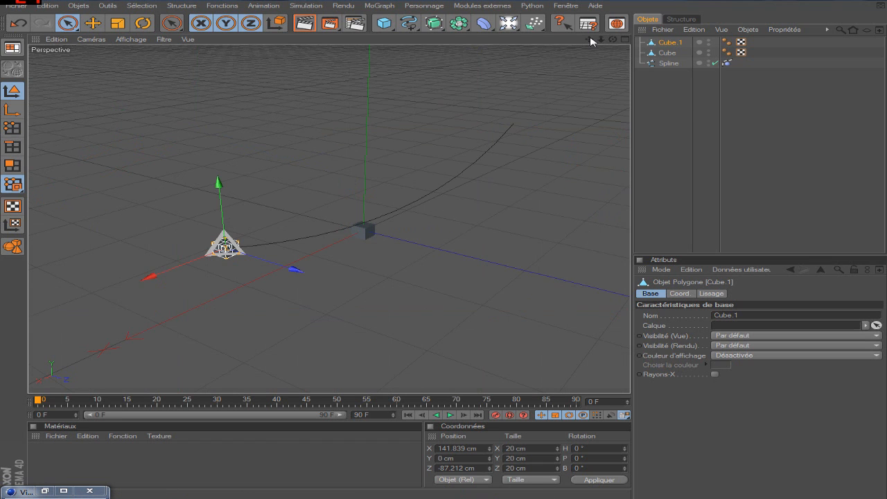
Step: Shift the copied cube along X to about 158 cm so that one of its faces meets the spline's end
{"action": "key", "text": "o"}
{"action": "mouse_move", "coordinate": [613, 40]}
{"action": "left_mouse_down"}
{"action": "mouse_move", "coordinate": [496, 28]}
{"action": "mouse_move", "coordinate": [426, 61]}
{"action": "mouse_move", "coordinate": [626, 40]}
{"action": "left_mouse_up"}
{"action": "left_click_drag", "start_coordinate": [374, 190], "coordinate": [369, 215]}
Step: Check the spline's lower end point against the copied cube, and reselect that cube as a whole object
{"action": "left_click", "coordinate": [669, 64]}
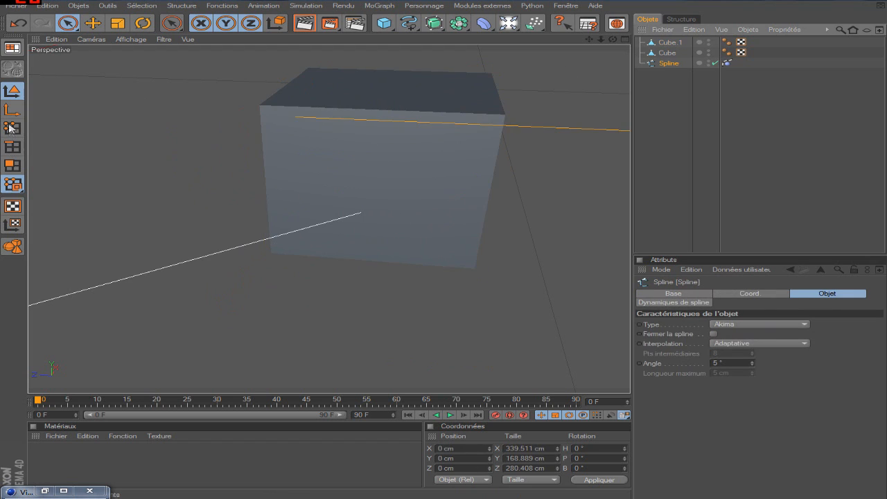
{"action": "left_click", "coordinate": [11, 130]}
{"action": "left_click", "coordinate": [361, 212]}
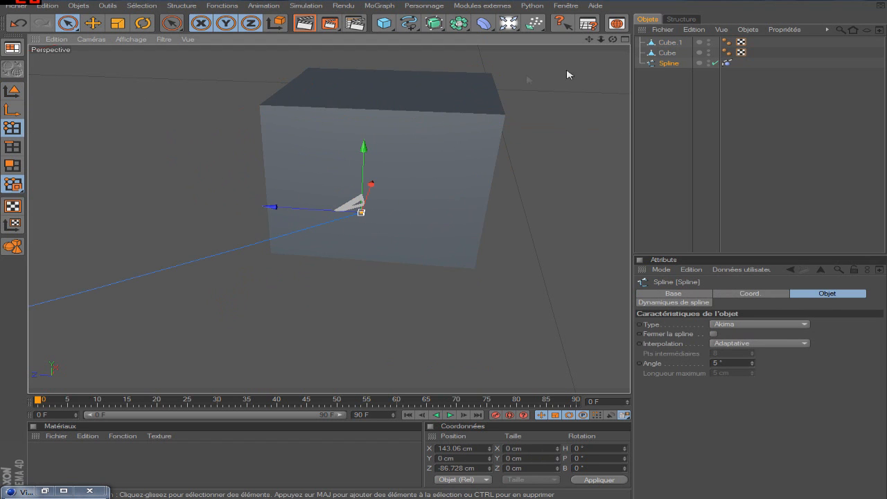
{"action": "left_click", "coordinate": [666, 46]}
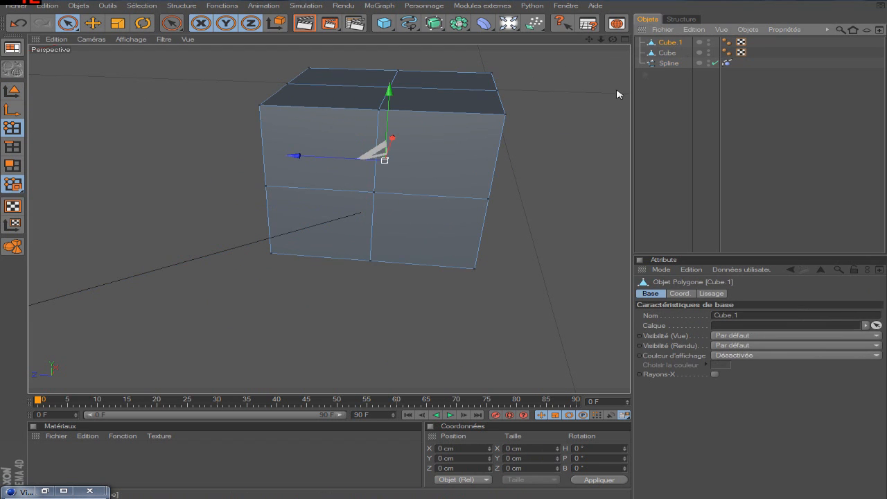
{"action": "left_click", "coordinate": [12, 91]}
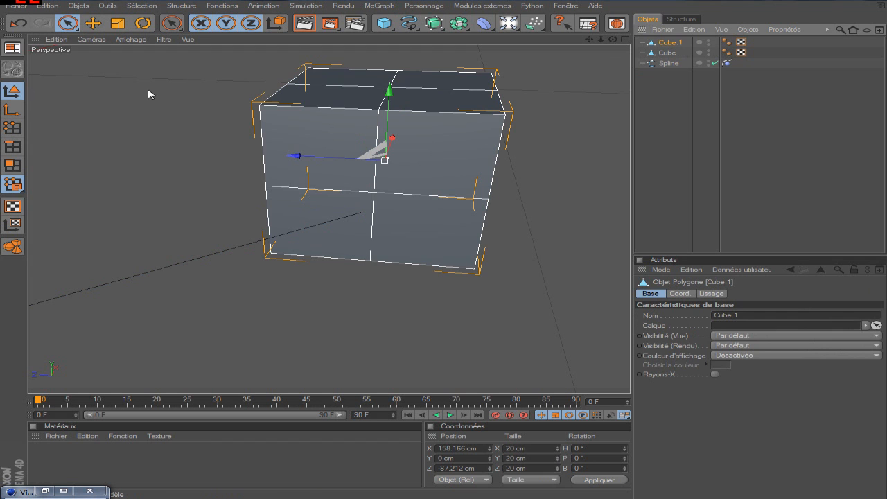
Step: Shift the copied cube along X to about 153.8 cm so that its face meets the spline's lower end
{"action": "mouse_move", "coordinate": [389, 139]}
{"action": "left_mouse_down"}
{"action": "mouse_move", "coordinate": [388, 166]}
{"action": "mouse_move", "coordinate": [393, 141]}
{"action": "left_mouse_up"}
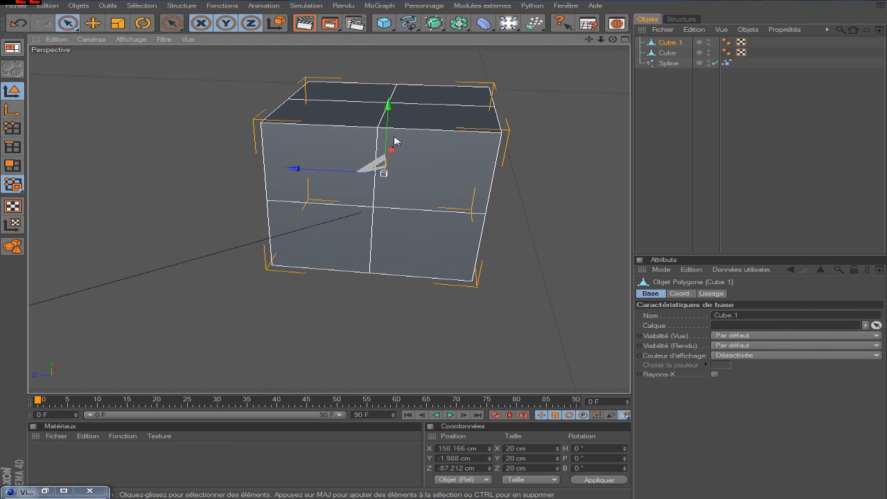
{"action": "key", "text": "ctrl+z"}
{"action": "left_click_drag", "start_coordinate": [613, 40], "coordinate": [554, 21]}
{"action": "left_click_drag", "start_coordinate": [420, 149], "coordinate": [404, 155]}
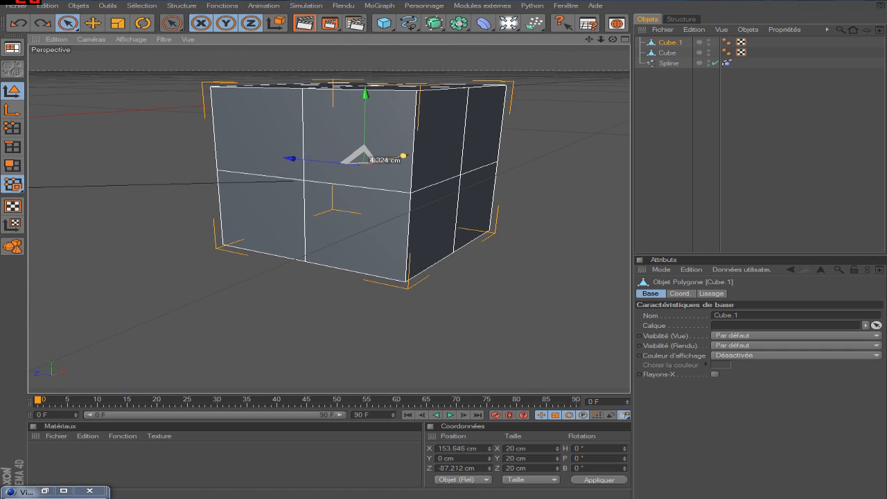
{"action": "left_click_drag", "start_coordinate": [588, 40], "coordinate": [753, 81]}
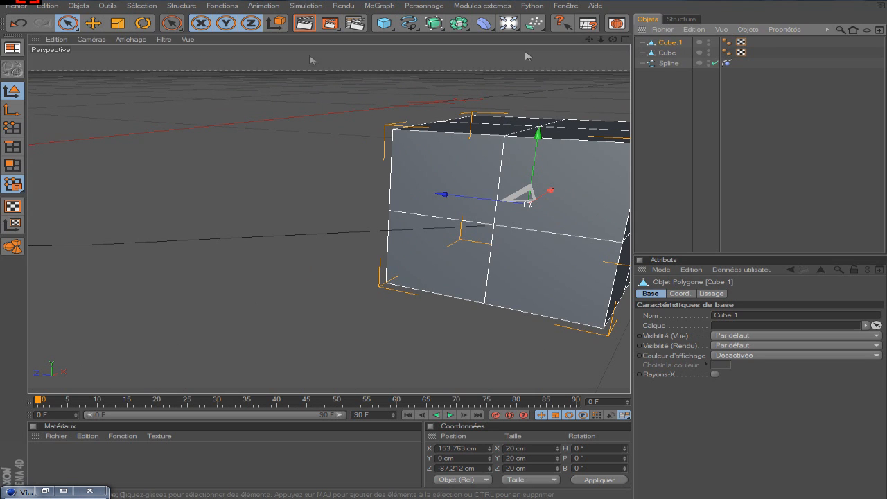
Step: Select the centre point of the copied cube's face at the spline's lower end, and check it against the spline's selected end point
{"action": "left_click", "coordinate": [12, 128]}
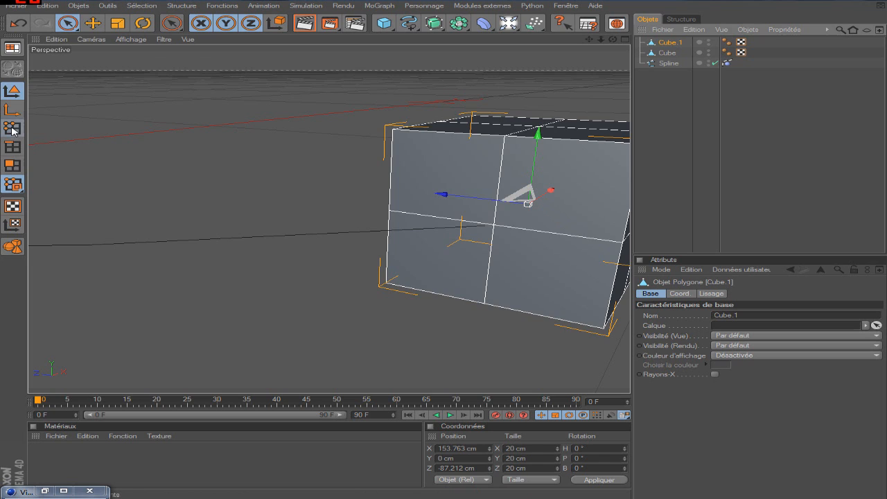
{"action": "left_click", "coordinate": [490, 229]}
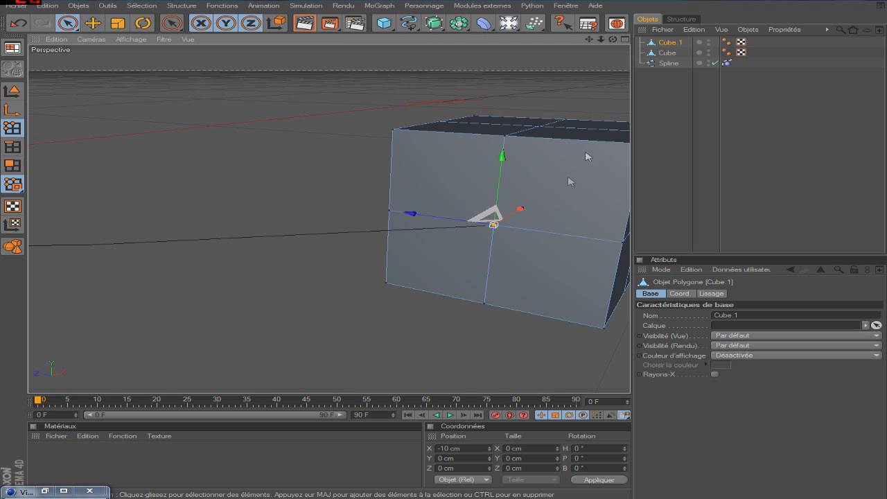
{"action": "left_click", "coordinate": [666, 64]}
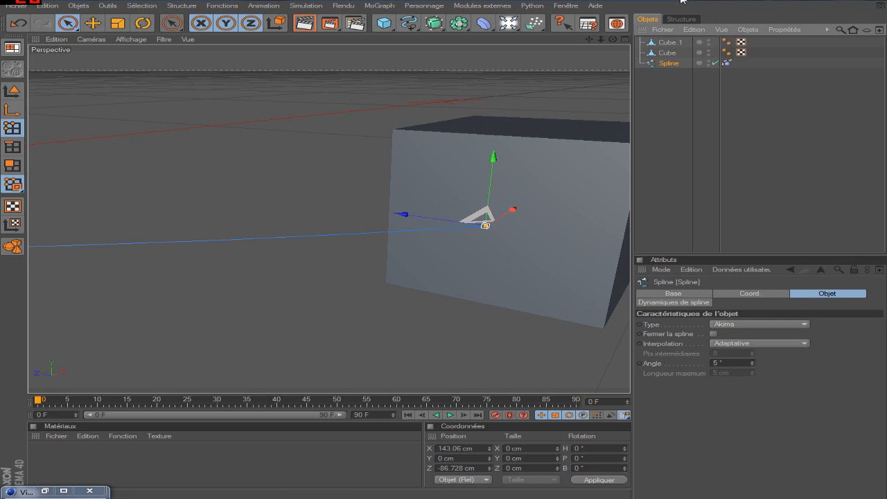
{"action": "left_click", "coordinate": [668, 43]}
{"action": "left_click", "coordinate": [670, 42]}
{"action": "left_click", "coordinate": [668, 63]}
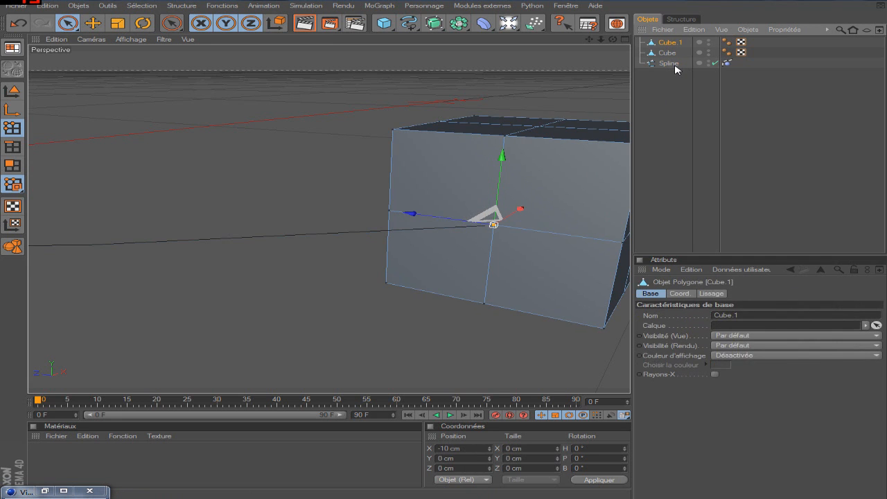
Step: Add a Hair constraint (Contrainte) tag to the spline
{"action": "left_click", "coordinate": [665, 64]}
{"action": "right_click", "coordinate": [664, 66]}
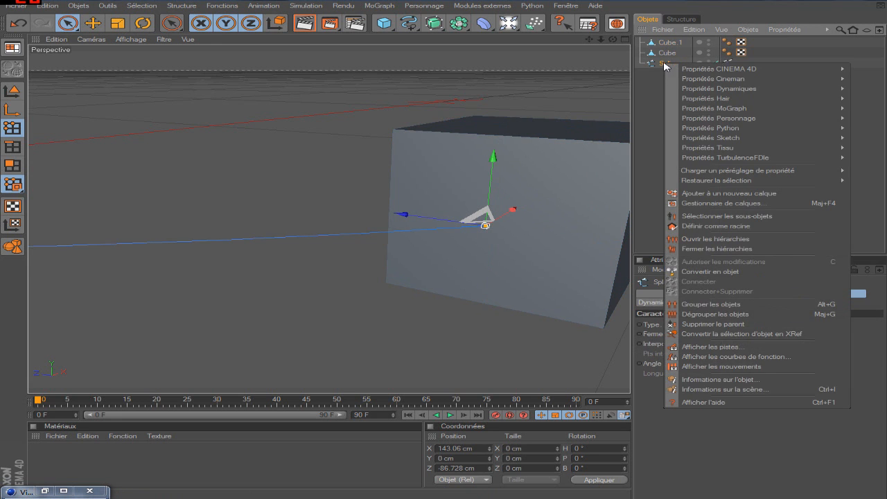
{"action": "mouse_move", "coordinate": [709, 93]}
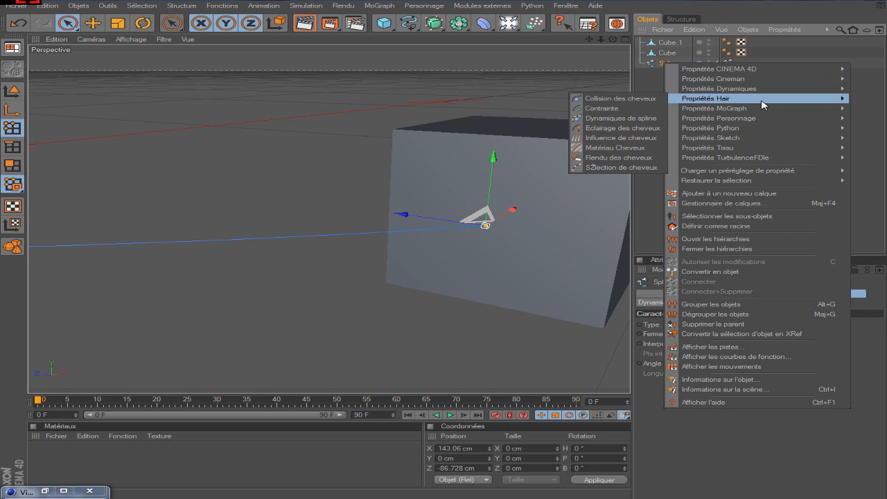
{"action": "left_click", "coordinate": [618, 110]}
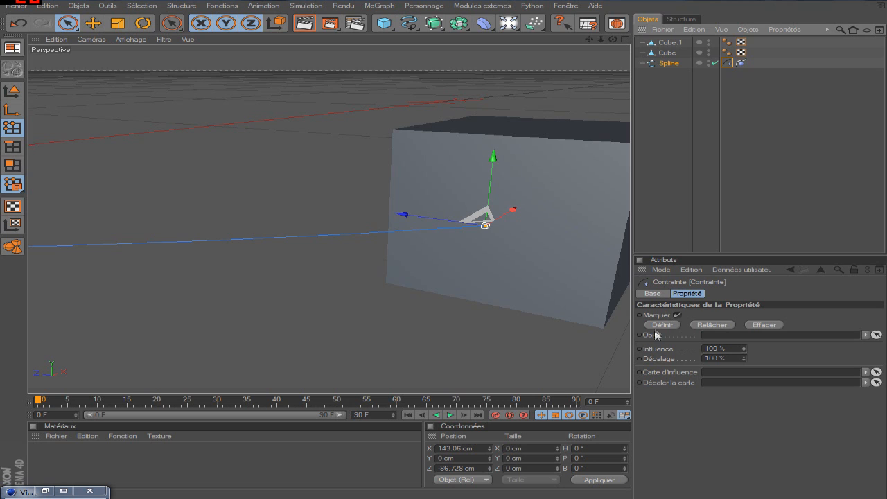
Step: Assign Cube.1 as the target object of the spline's constraint tag
{"action": "left_click", "coordinate": [877, 335]}
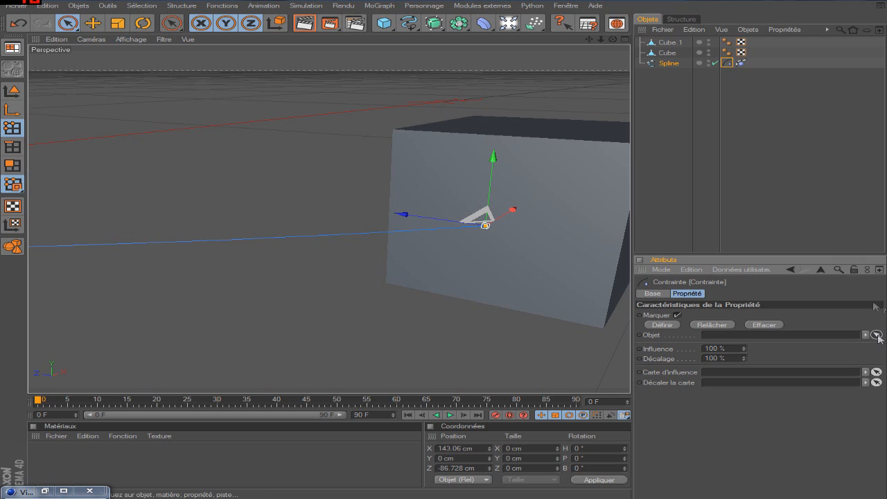
{"action": "left_click", "coordinate": [670, 54]}
{"action": "left_click", "coordinate": [669, 42]}
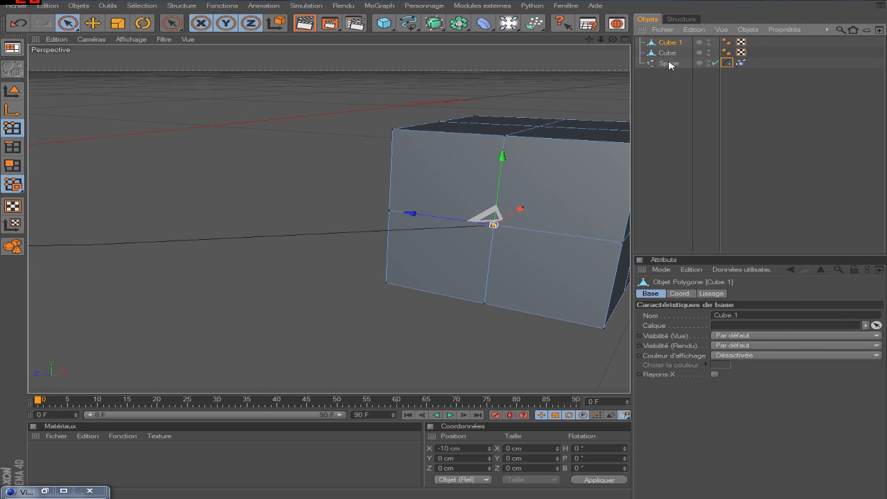
{"action": "left_click", "coordinate": [669, 63]}
{"action": "left_click", "coordinate": [726, 63]}
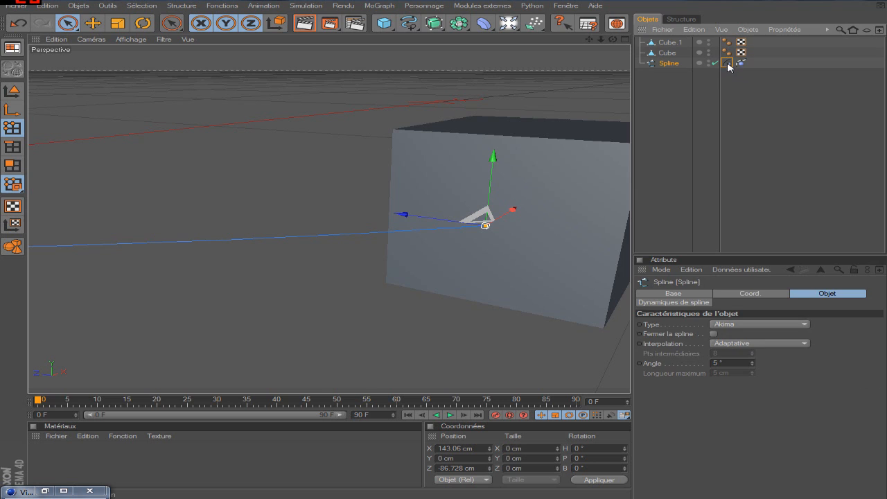
{"action": "left_click", "coordinate": [876, 335]}
{"action": "left_click", "coordinate": [668, 42]}
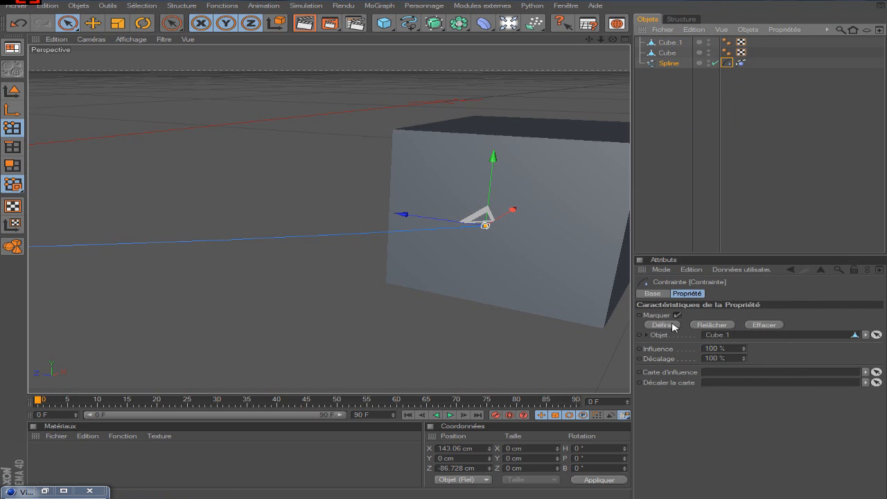
Step: Recheck the point selections of Cube.1 and the spline, and set (Définir) the constraint on the spline's lower end point
{"action": "left_click", "coordinate": [667, 42]}
{"action": "left_click", "coordinate": [668, 63]}
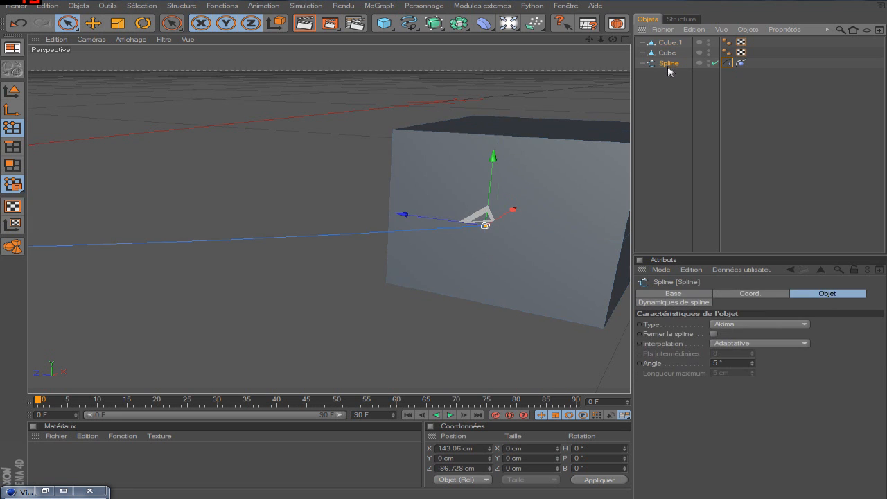
{"action": "left_click", "coordinate": [727, 63]}
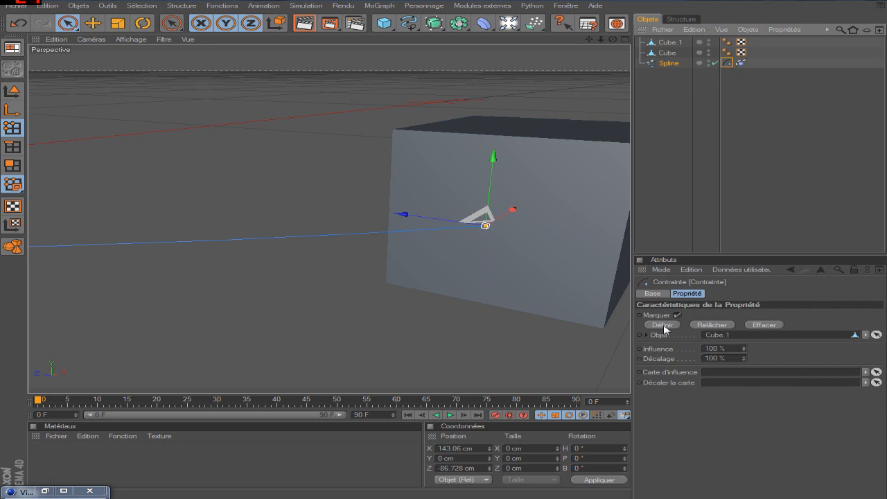
{"action": "left_click", "coordinate": [662, 325]}
{"action": "left_click_drag", "start_coordinate": [612, 40], "coordinate": [612, 118]}
{"action": "left_click", "coordinate": [640, 116]}
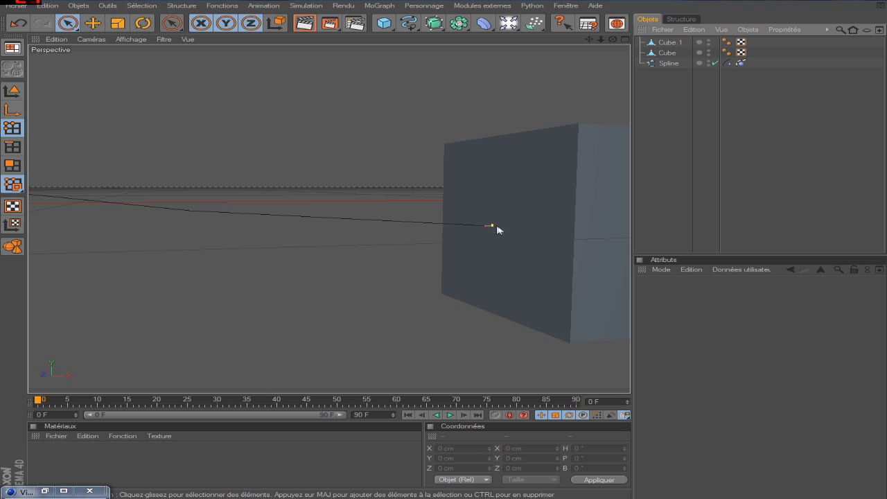
Step: Play the animation to test how the rope hangs from Cube.1, and return to frame 0
{"action": "left_click", "coordinate": [726, 63]}
{"action": "scroll", "coordinate": [516, 146], "scroll_direction": "down", "scroll_amount": 6}
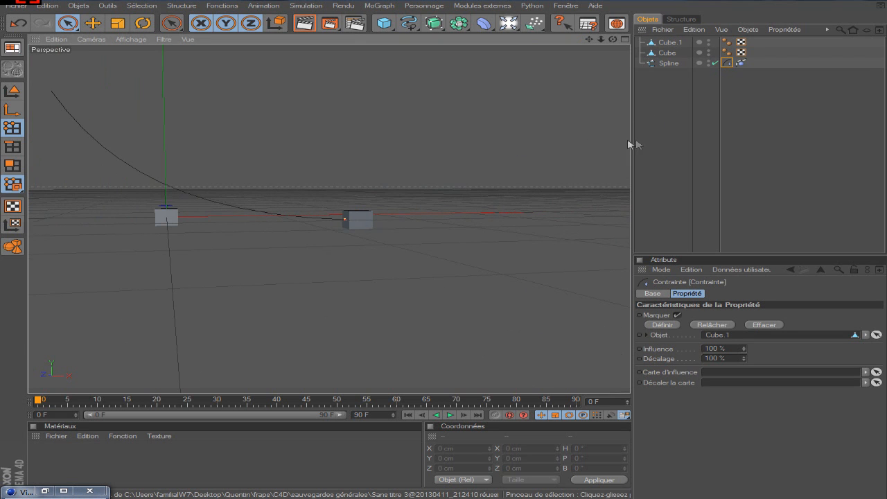
{"action": "left_click", "coordinate": [667, 141]}
{"action": "left_click_drag", "start_coordinate": [589, 39], "coordinate": [530, 76]}
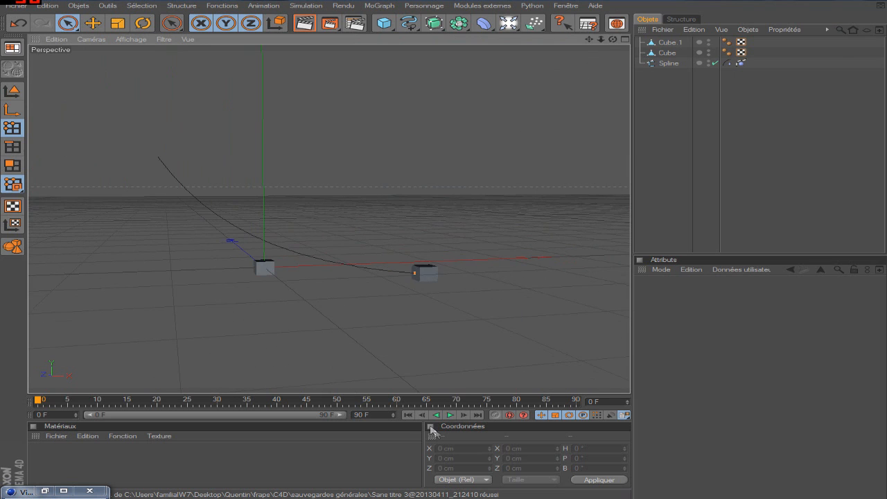
{"action": "left_click", "coordinate": [450, 415]}
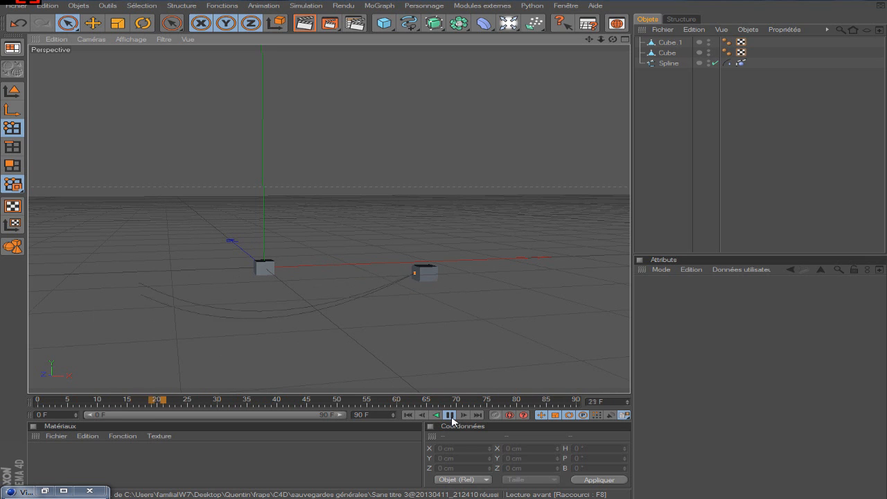
{"action": "left_click", "coordinate": [451, 415]}
{"action": "left_click", "coordinate": [407, 415]}
Step: Move the original cube, as a whole object, to the spline's upper end at about X -114, Y 168 and Z 118 cm
{"action": "left_click", "coordinate": [653, 53]}
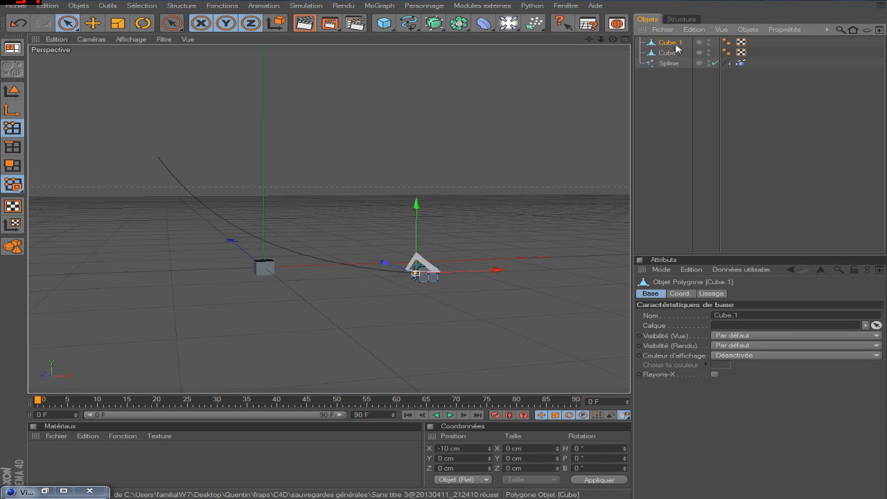
{"action": "left_click", "coordinate": [12, 90]}
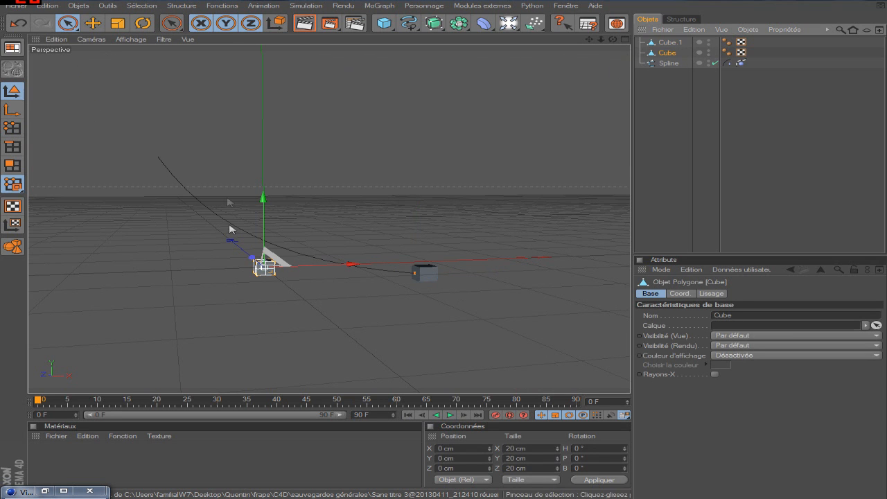
{"action": "left_click_drag", "start_coordinate": [262, 201], "coordinate": [262, 111]}
{"action": "middle_click", "coordinate": [362, 259]}
{"action": "left_click_drag", "start_coordinate": [537, 282], "coordinate": [509, 282]}
{"action": "left_click_drag", "start_coordinate": [450, 260], "coordinate": [450, 250]}
{"action": "left_click_drag", "start_coordinate": [412, 104], "coordinate": [407, 71]}
{"action": "middle_click", "coordinate": [197, 124]}
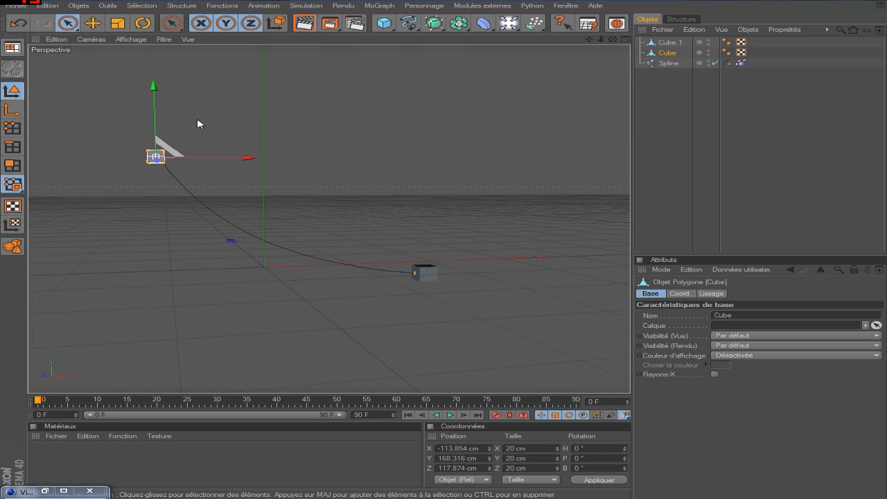
Step: Fine-tune the original cube to about X -121.7 and Z 119.6 cm so that its face centre meets the spline's upper end
{"action": "key", "text": "o"}
{"action": "left_click_drag", "start_coordinate": [613, 42], "coordinate": [485, 43]}
{"action": "left_click_drag", "start_coordinate": [354, 223], "coordinate": [330, 219]}
{"action": "left_click_drag", "start_coordinate": [393, 213], "coordinate": [349, 216]}
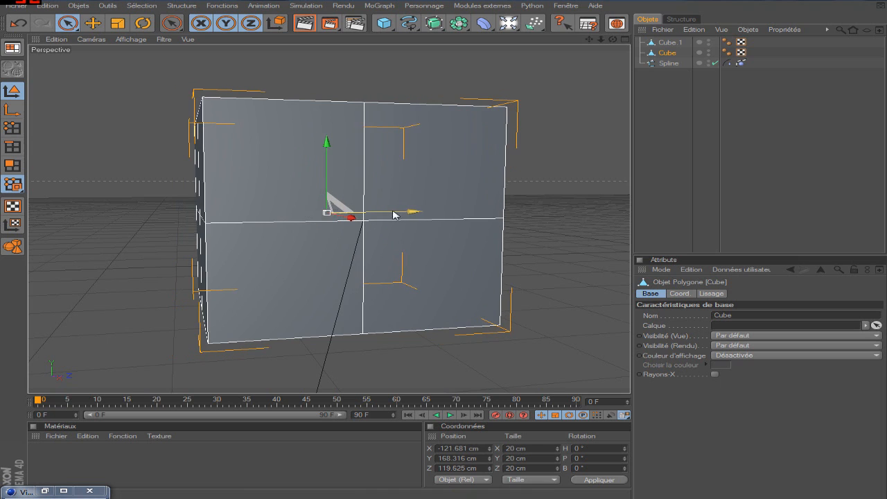
Step: Select the original cube's face centre point at the rope, and the spline's upper end point
{"action": "left_click", "coordinate": [12, 127]}
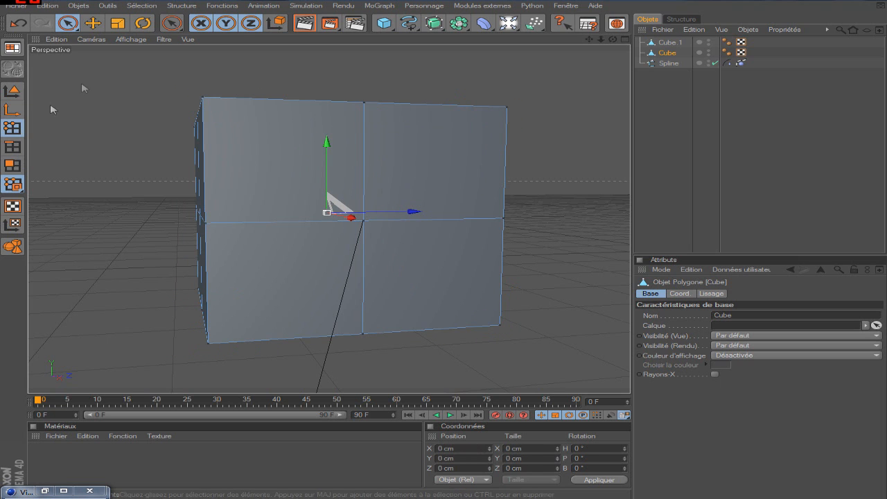
{"action": "left_click", "coordinate": [67, 22]}
{"action": "left_click", "coordinate": [363, 221]}
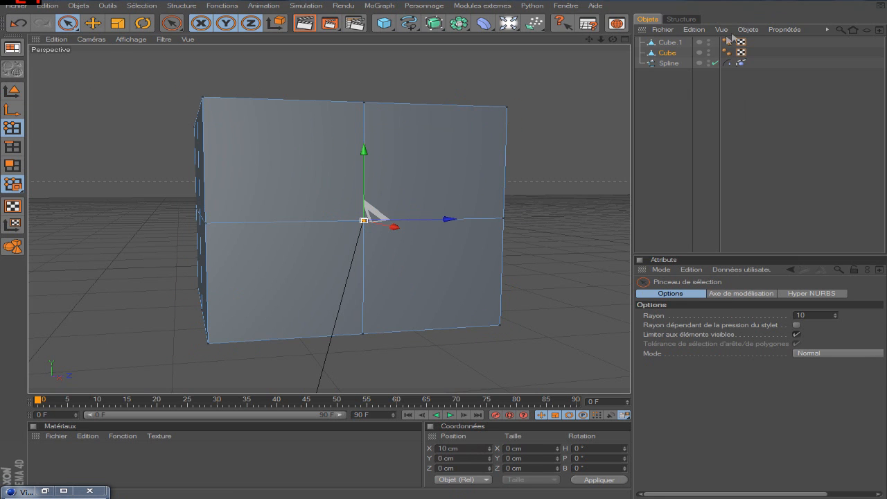
{"action": "left_click", "coordinate": [669, 63]}
{"action": "left_click", "coordinate": [363, 221]}
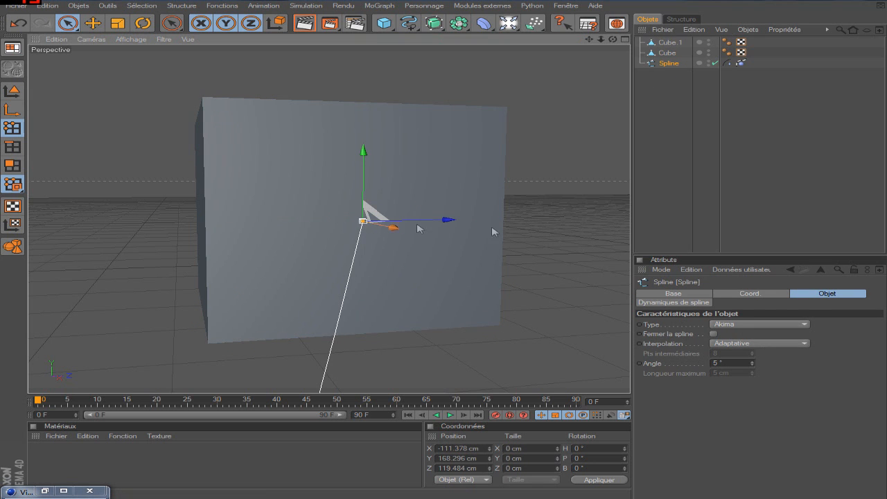
Step: Add a second Hair constraint tag to the spline with Cube as its object, and set it on the upper end point
{"action": "right_click", "coordinate": [670, 64]}
{"action": "mouse_move", "coordinate": [740, 109]}
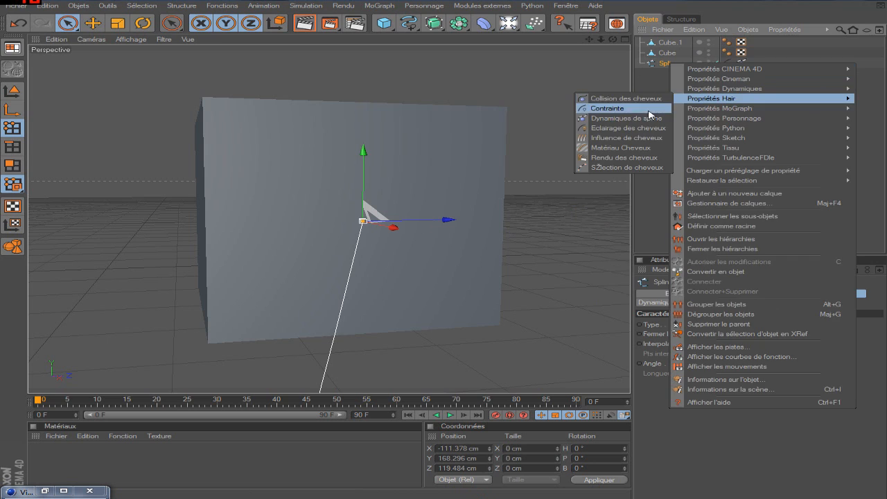
{"action": "left_click", "coordinate": [648, 105]}
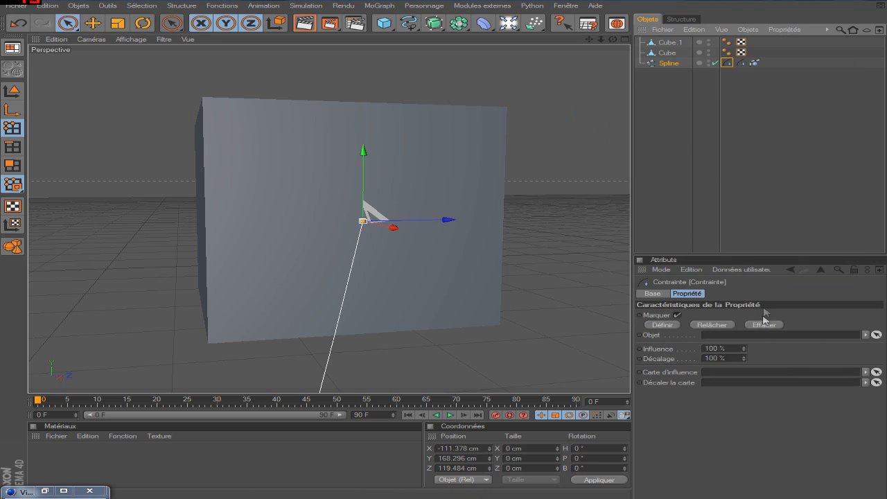
{"action": "left_click", "coordinate": [874, 336]}
{"action": "left_click", "coordinate": [666, 53]}
{"action": "left_click", "coordinate": [662, 325]}
Step: Play the animation to test the rope with both ends constrained to the cubes, and return to frame 0
{"action": "left_click_drag", "start_coordinate": [613, 40], "coordinate": [471, 137]}
{"action": "scroll", "coordinate": [472, 137], "scroll_direction": "down", "scroll_amount": 8}
{"action": "left_click_drag", "start_coordinate": [589, 40], "coordinate": [796, 12]}
{"action": "left_click", "coordinate": [701, 97]}
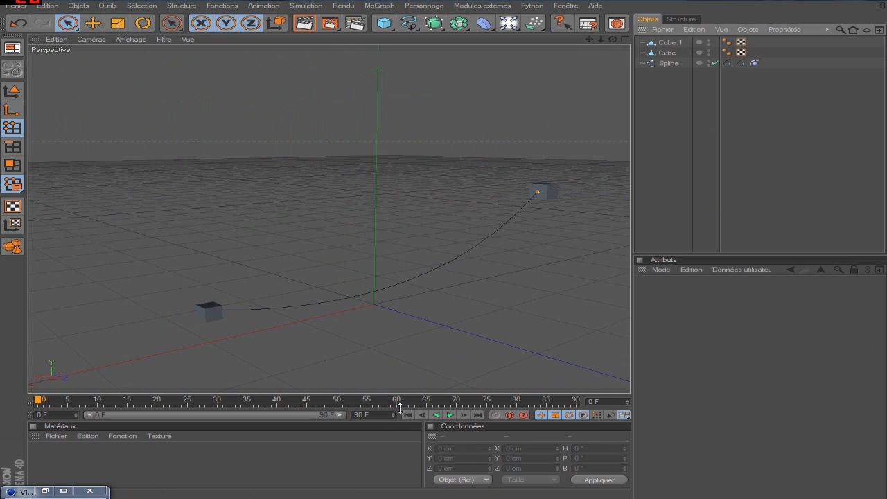
{"action": "left_click", "coordinate": [450, 414]}
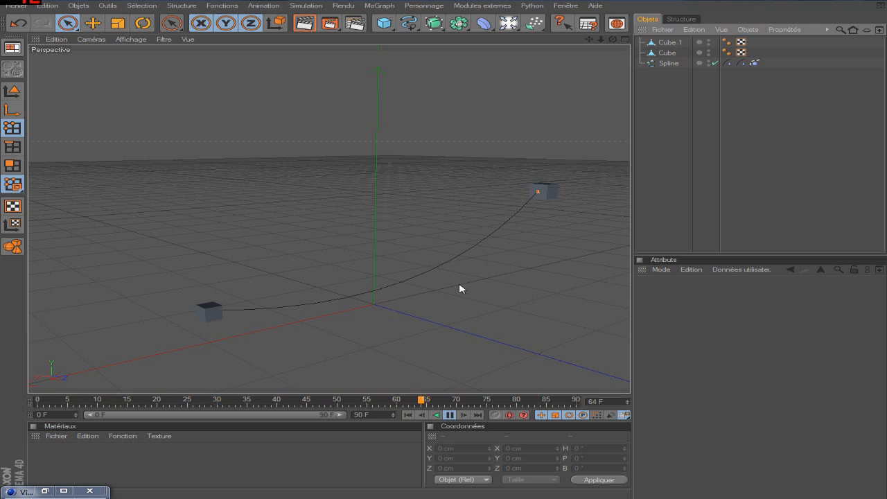
{"action": "left_click", "coordinate": [451, 414]}
{"action": "left_click", "coordinate": [407, 414]}
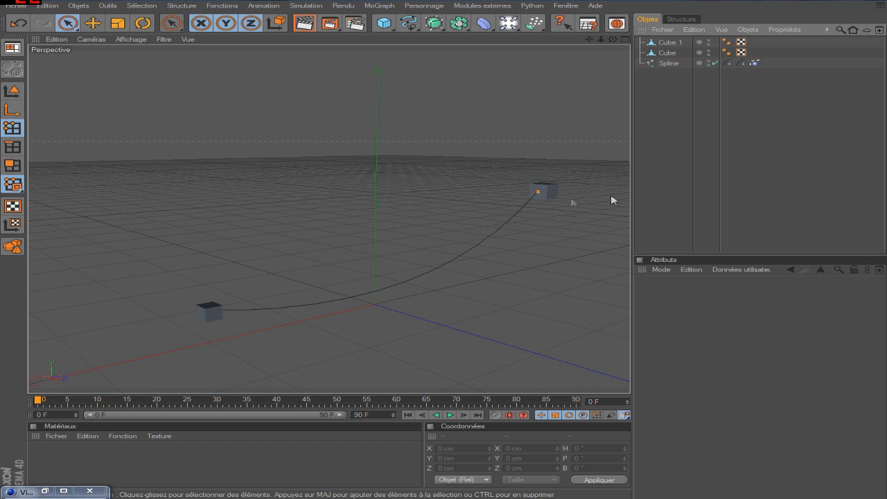
Step: Render the active view to check how the rope and cubes appear, and return to the normal viewport display
{"action": "left_click", "coordinate": [305, 24]}
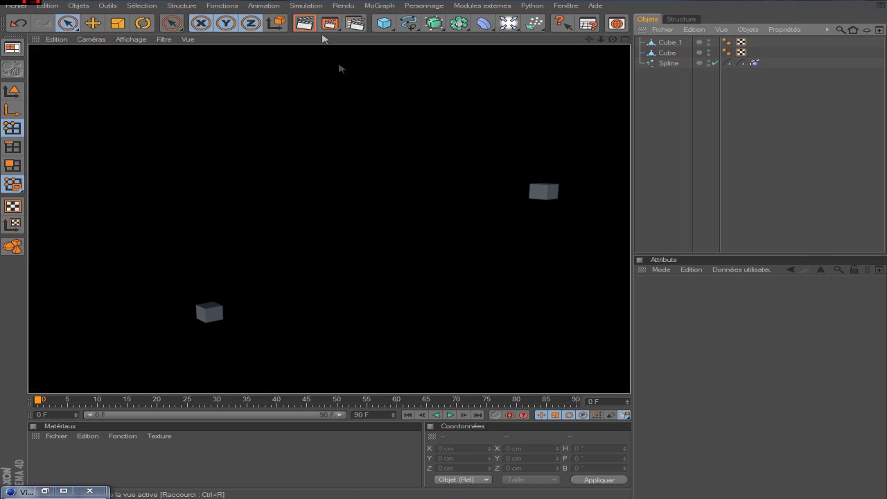
{"action": "left_click", "coordinate": [660, 161]}
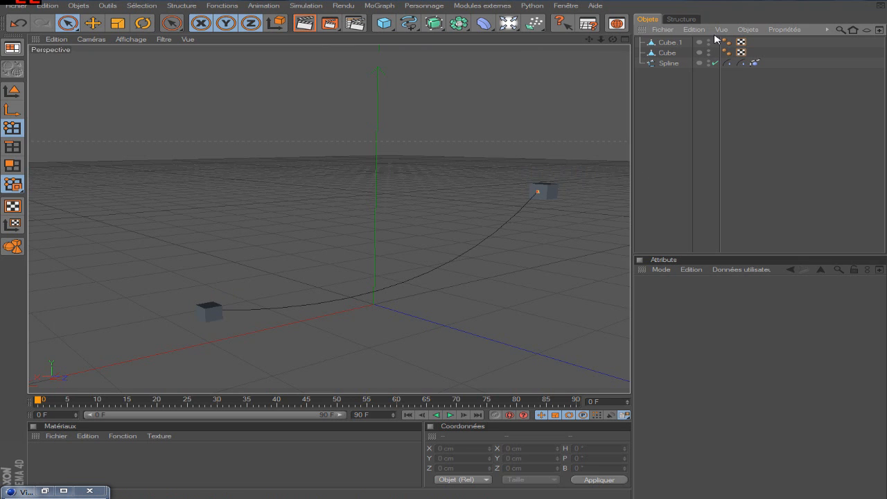
Step: Add a cube primitive to the scene and set its X, Y and Z sizes to 10 cm
{"action": "left_click_drag", "start_coordinate": [385, 24], "coordinate": [455, 39]}
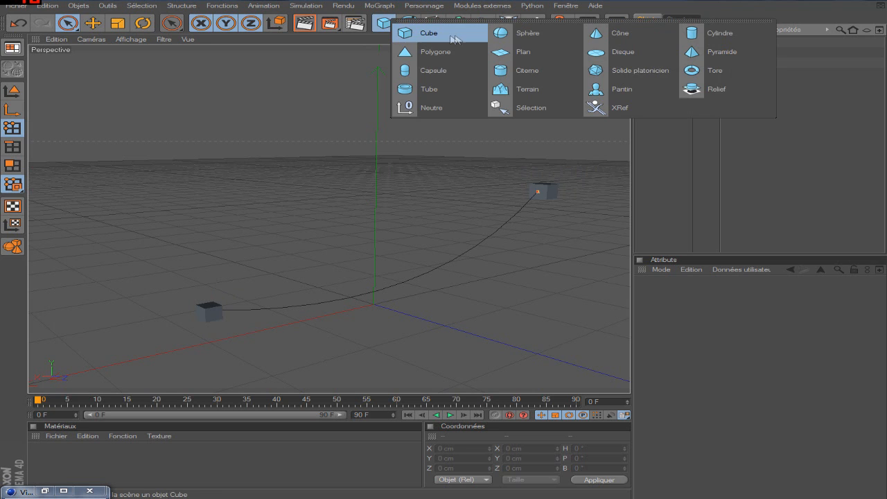
{"action": "left_click", "coordinate": [457, 40]}
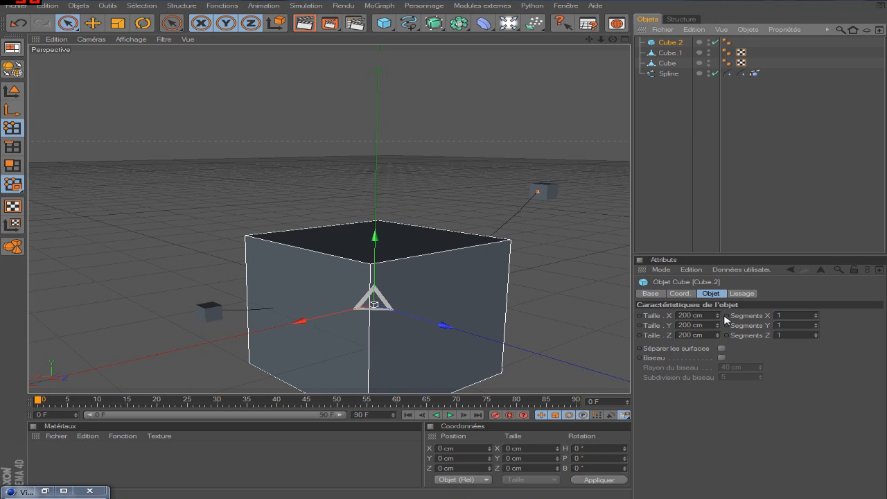
{"action": "left_click_drag", "start_coordinate": [705, 316], "coordinate": [608, 326]}
{"action": "type", "text": "10"}
{"action": "key", "text": "Tab"}
{"action": "type", "text": "10"}
{"action": "key", "text": "Tab"}
{"action": "type", "text": "10"}
{"action": "key", "text": "Return"}
{"action": "scroll", "coordinate": [484, 280], "scroll_direction": "up", "scroll_amount": 5}
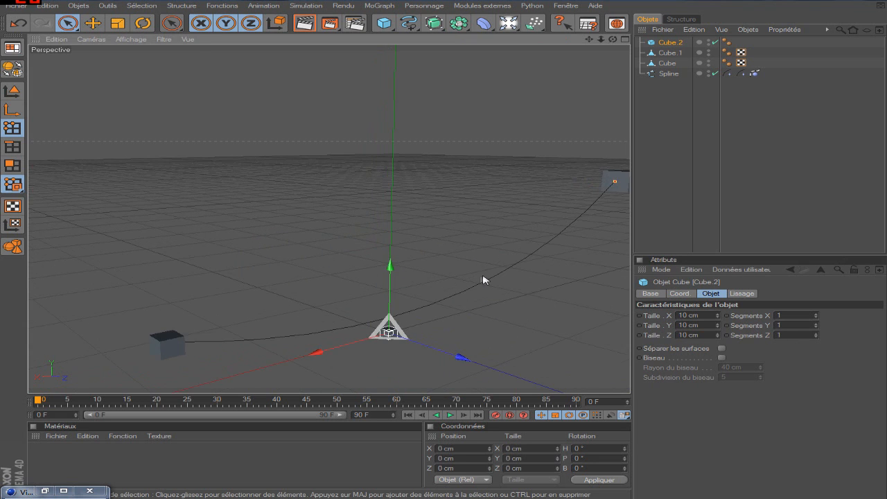
Step: Convert the new 10 cm cube, Cube.2, to an editable polygon object
{"action": "left_click", "coordinate": [673, 172]}
{"action": "scroll", "coordinate": [528, 204], "scroll_direction": "down", "scroll_amount": 4}
{"action": "left_click", "coordinate": [672, 43]}
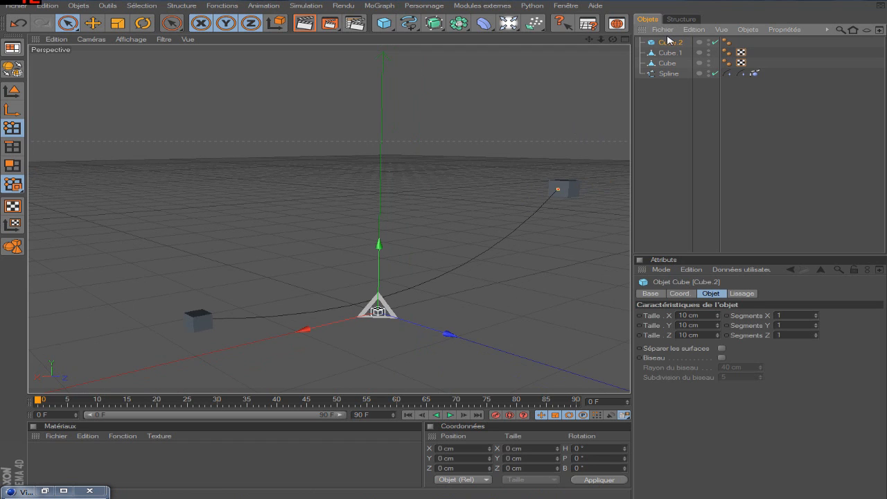
{"action": "key", "text": "c"}
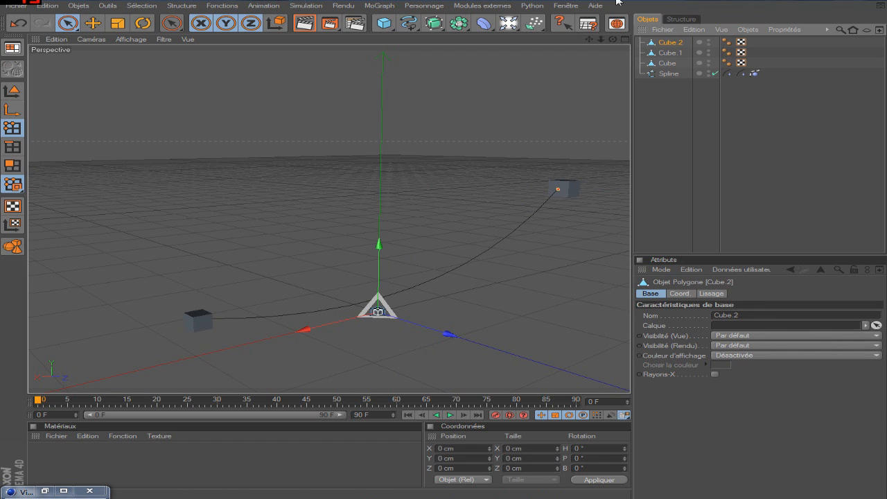
Step: Add a MoGraph Cloner, make Cube.2 its child, and select the Cloner with its hierarchy collapsed
{"action": "left_click", "coordinate": [476, 7]}
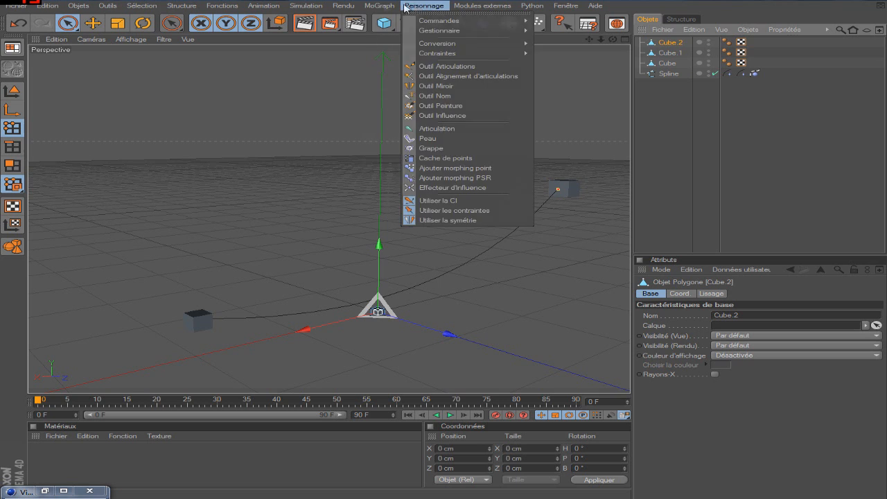
{"action": "mouse_move", "coordinate": [375, 8]}
{"action": "left_click", "coordinate": [393, 79]}
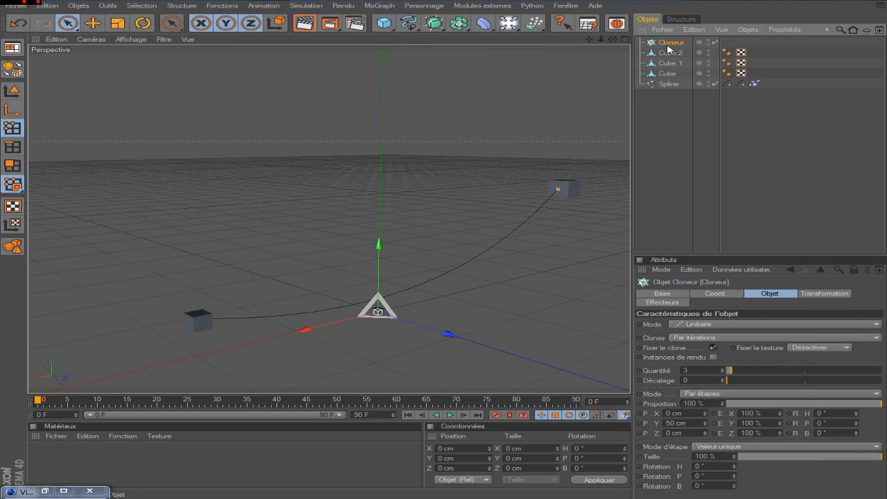
{"action": "left_click_drag", "start_coordinate": [670, 53], "coordinate": [676, 46]}
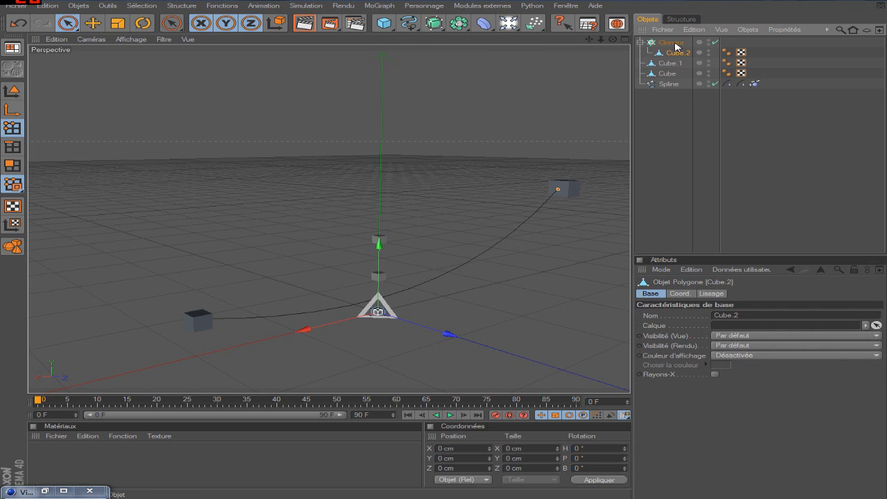
{"action": "left_click", "coordinate": [657, 44]}
{"action": "left_click", "coordinate": [640, 42]}
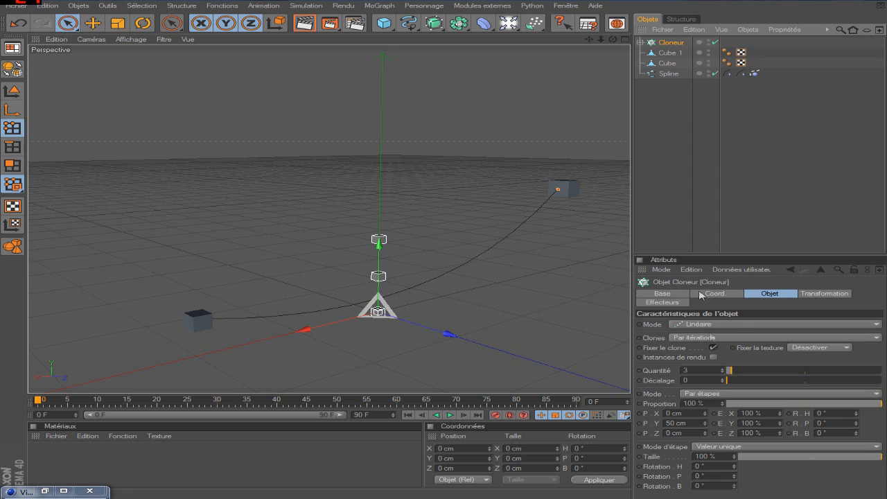
Step: Set the Cloner's mode to Objet and assign Spline as its object
{"action": "left_click", "coordinate": [736, 326]}
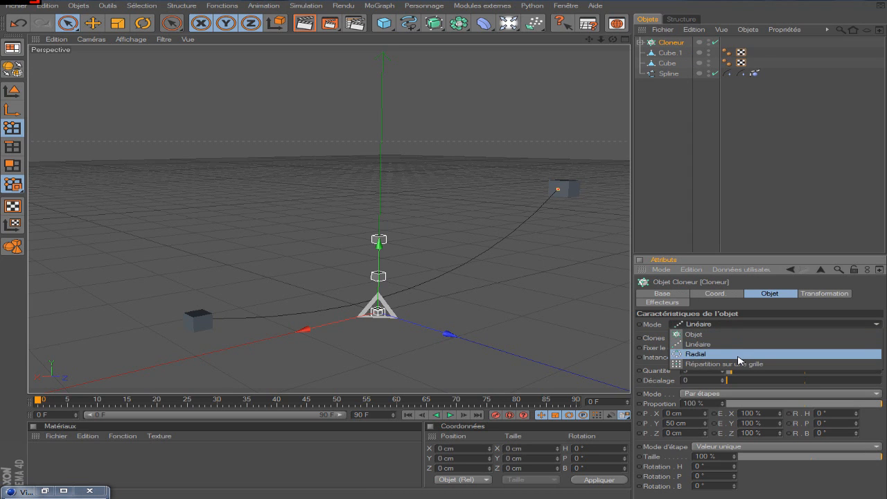
{"action": "left_click", "coordinate": [700, 335]}
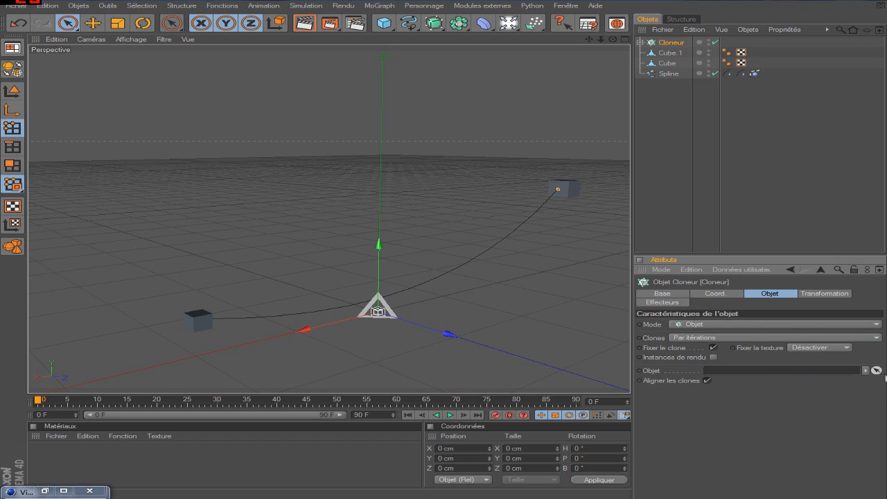
{"action": "left_click", "coordinate": [875, 372]}
{"action": "left_click", "coordinate": [669, 73]}
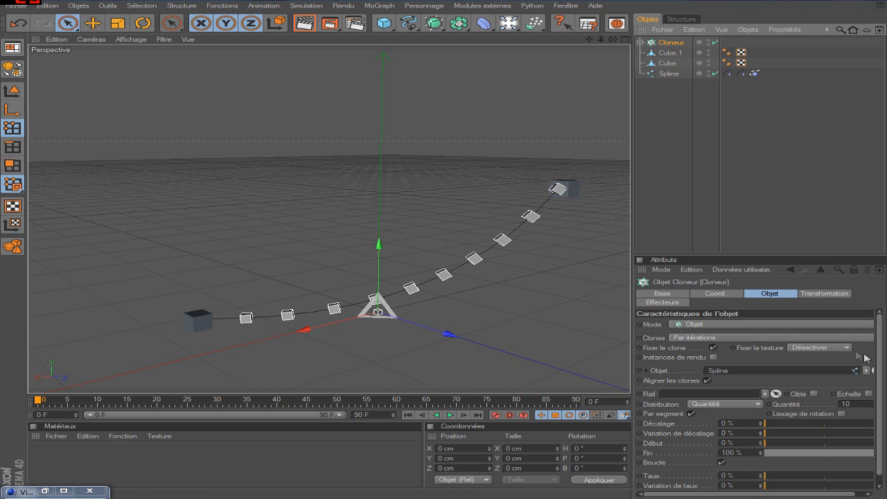
Step: Turn off clone alignment (Aligner les clones) on the Cloner and set its distribution to Egaliser
{"action": "scroll", "coordinate": [883, 346], "scroll_direction": "down", "scroll_amount": 1}
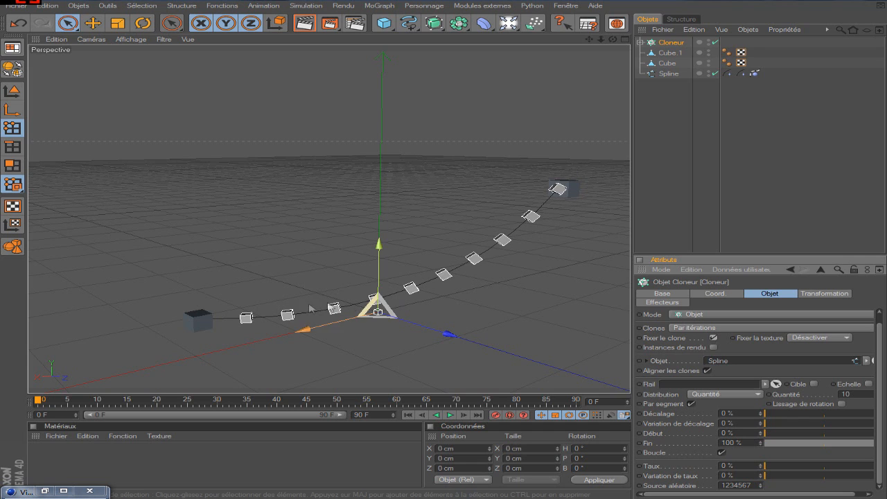
{"action": "left_click", "coordinate": [707, 371]}
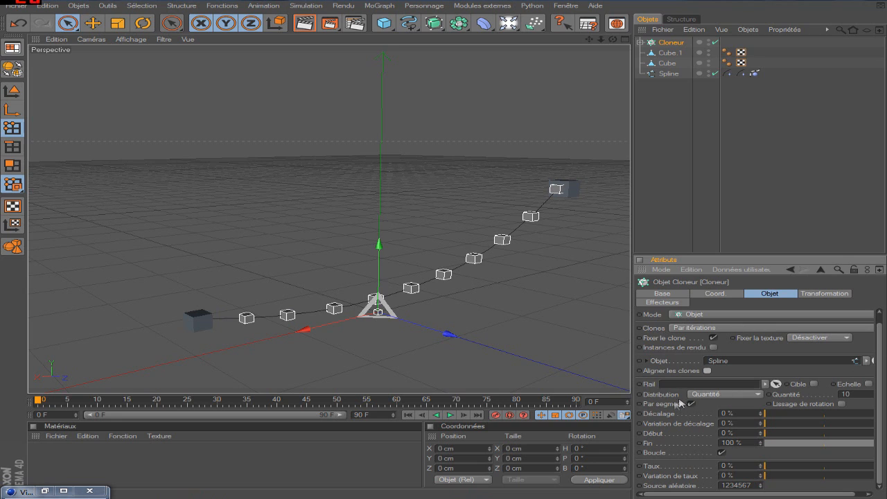
{"action": "left_click", "coordinate": [709, 394]}
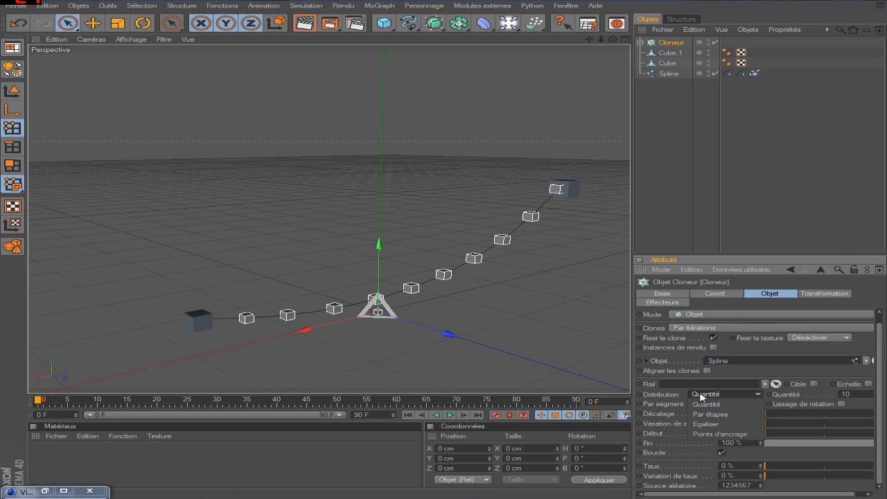
{"action": "left_click", "coordinate": [705, 423]}
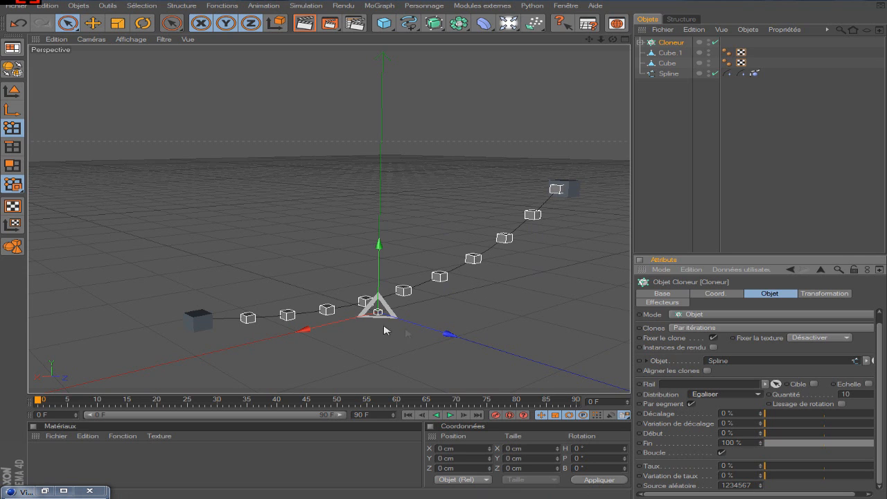
Step: Set the Cloner's quantity to 35 clones and deselect it
{"action": "scroll", "coordinate": [864, 401], "scroll_direction": "up", "scroll_amount": 1}
{"action": "left_click", "coordinate": [863, 402]}
{"action": "scroll", "coordinate": [863, 402], "scroll_direction": "up", "scroll_amount": 11}
{"action": "scroll", "coordinate": [856, 404], "scroll_direction": "up", "scroll_amount": 14}
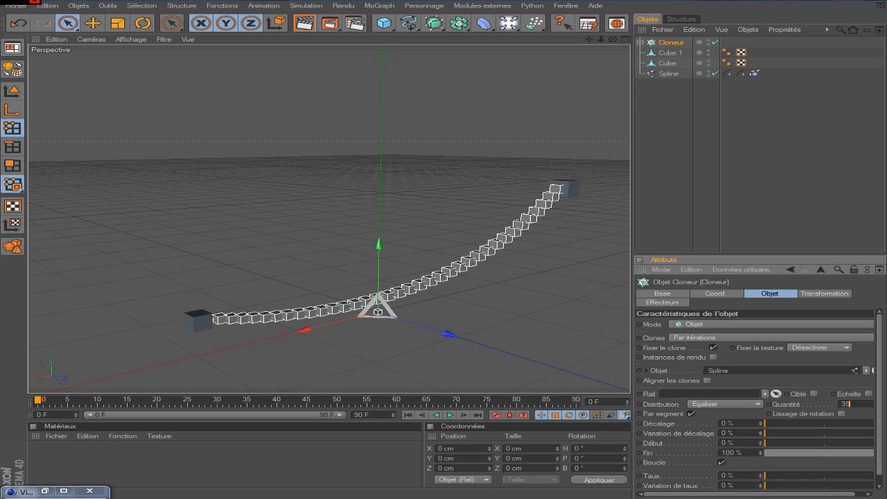
{"action": "left_click", "coordinate": [648, 118]}
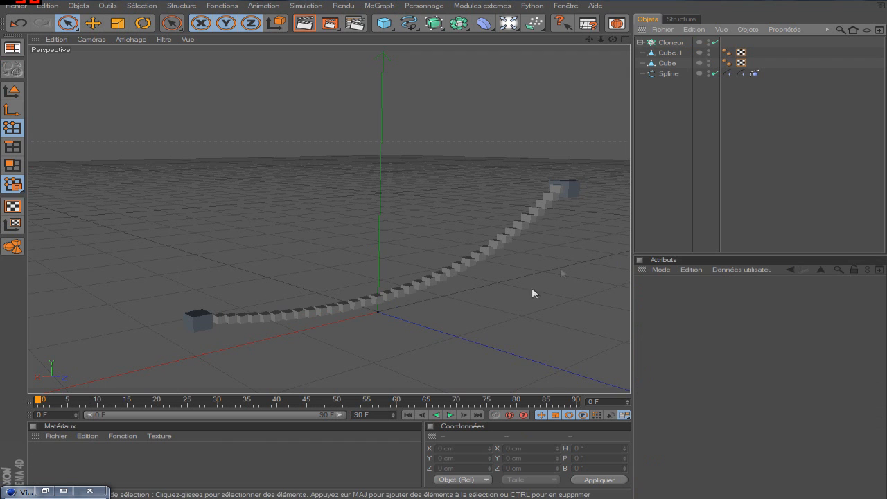
Step: Create a material with a near-white colour, RGB 249, 249, 249, and apply it to the Cloner
{"action": "double_click", "coordinate": [185, 448]}
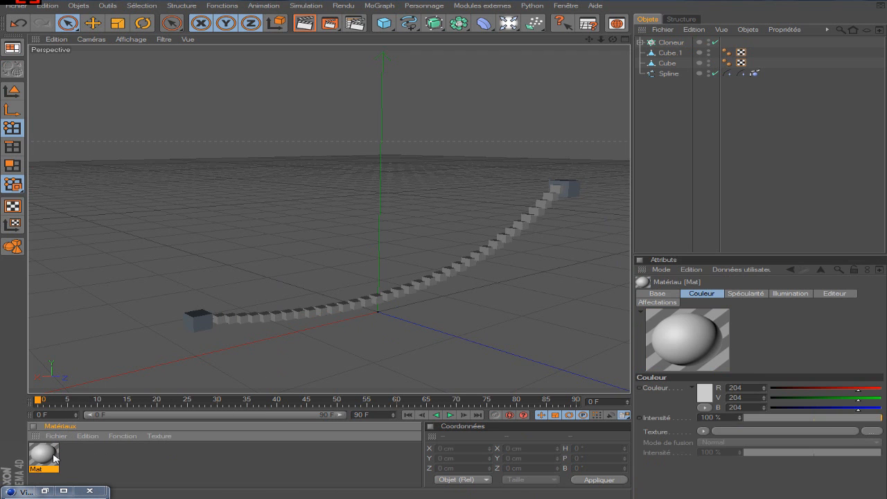
{"action": "double_click", "coordinate": [43, 455]}
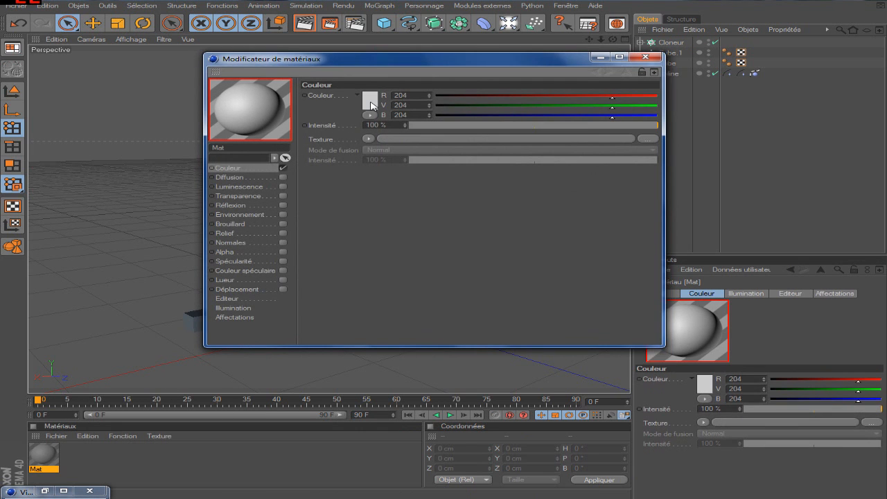
{"action": "left_click", "coordinate": [372, 105]}
{"action": "left_click_drag", "start_coordinate": [340, 103], "coordinate": [294, 62]}
{"action": "left_click", "coordinate": [366, 157]}
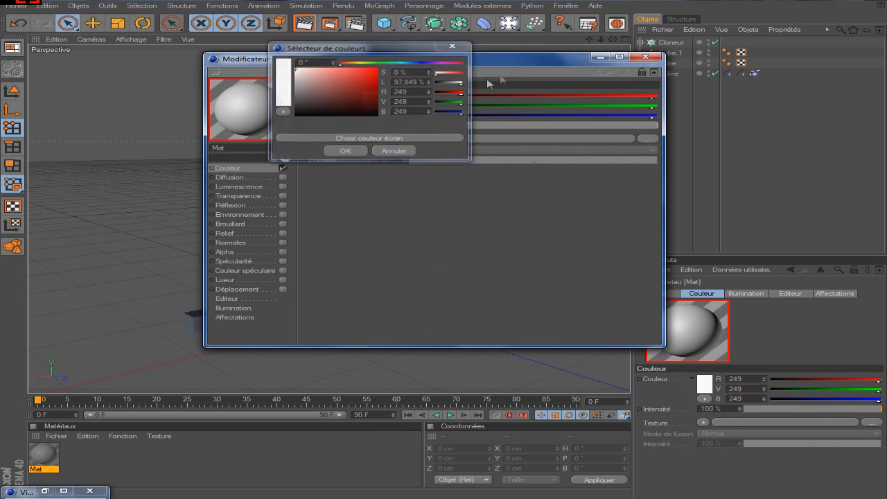
{"action": "left_click", "coordinate": [647, 56]}
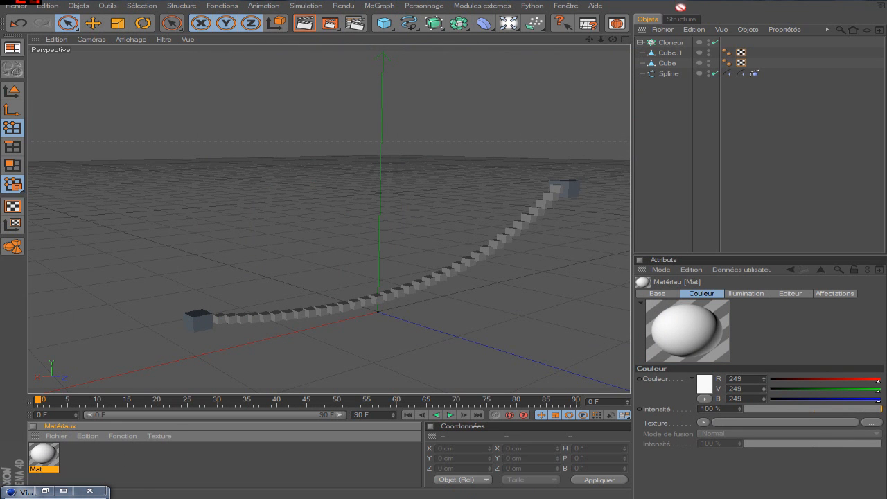
{"action": "left_click_drag", "start_coordinate": [651, 51], "coordinate": [654, 42]}
{"action": "left_click", "coordinate": [657, 129]}
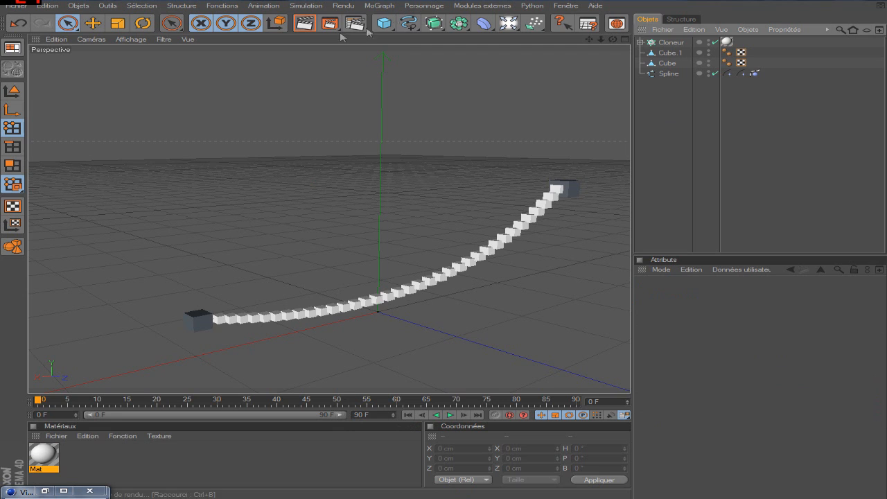
Step: Play the animation, render the view to check the cloned rope, and return to frame 0
{"action": "left_click", "coordinate": [450, 414]}
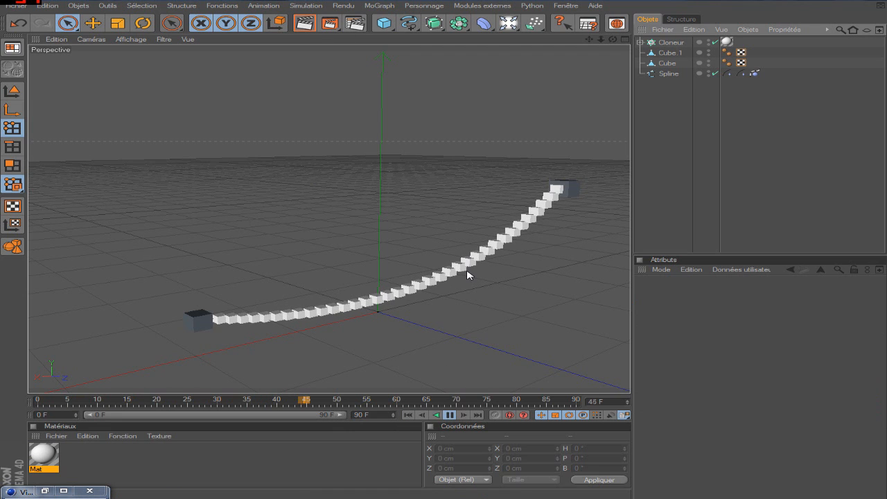
{"action": "left_click", "coordinate": [451, 414]}
{"action": "left_click", "coordinate": [302, 23]}
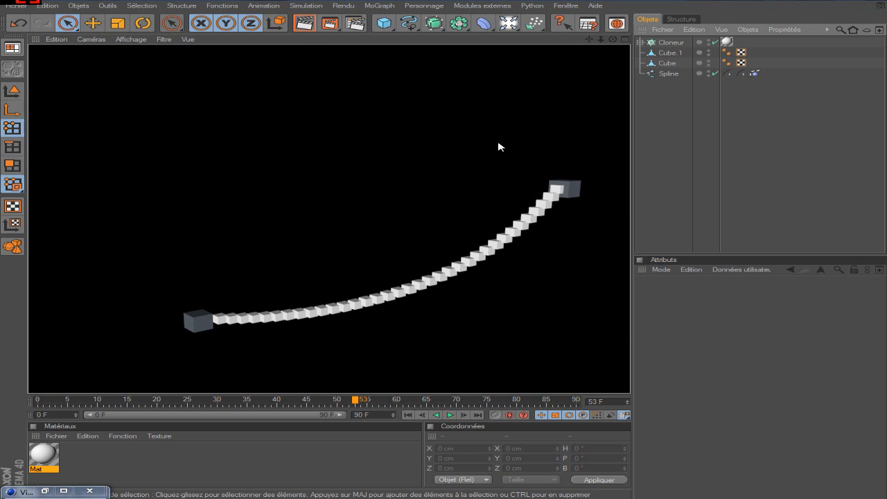
{"action": "mouse_move", "coordinate": [612, 40]}
{"action": "left_mouse_down"}
{"action": "mouse_move", "coordinate": [568, 56]}
{"action": "mouse_move", "coordinate": [602, 66]}
{"action": "mouse_move", "coordinate": [591, 149]}
{"action": "left_mouse_up"}
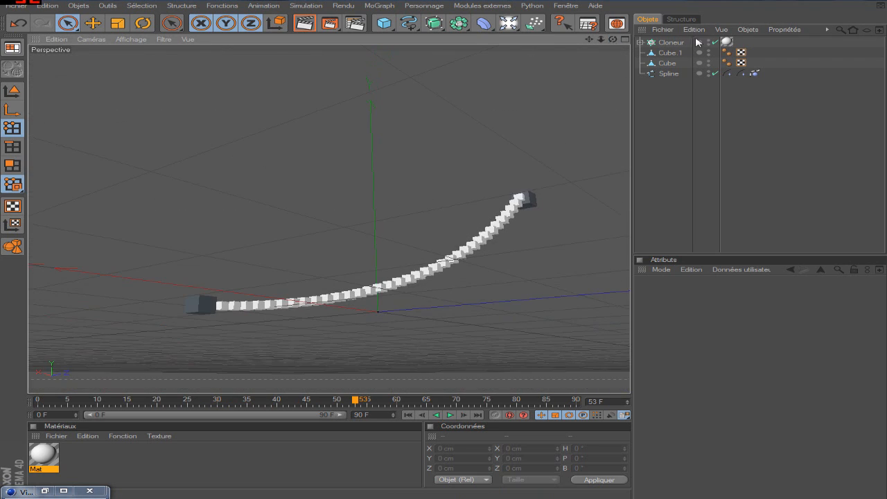
{"action": "left_click", "coordinate": [408, 414]}
Step: Add another cube primitive and set its X, Y and Z sizes to 100 cm
{"action": "left_click_drag", "start_coordinate": [613, 44], "coordinate": [462, 44]}
{"action": "left_click_drag", "start_coordinate": [386, 22], "coordinate": [410, 32]}
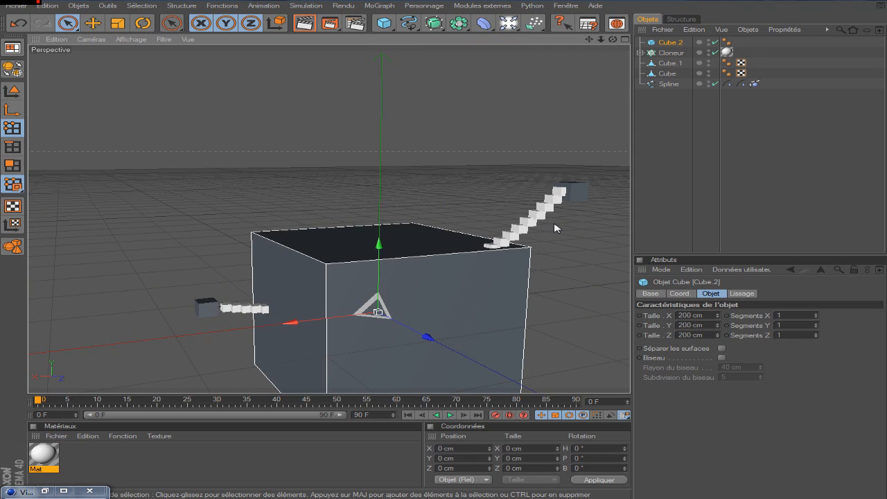
{"action": "left_click", "coordinate": [690, 315]}
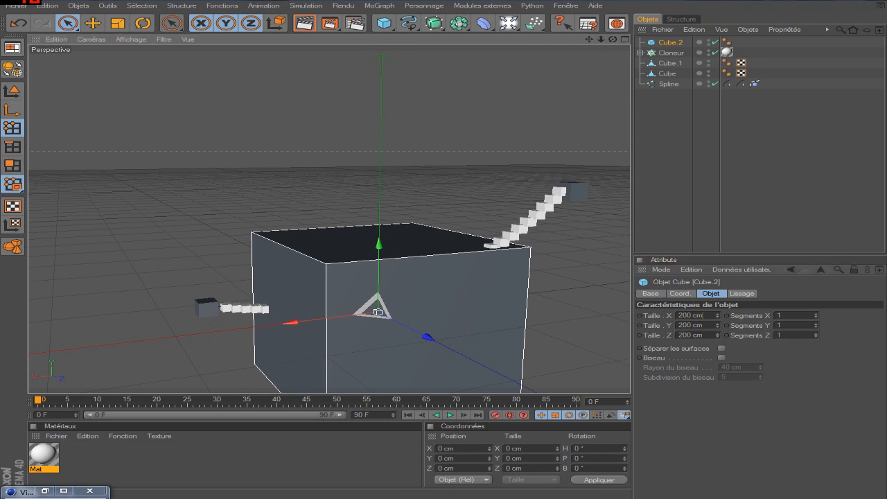
{"action": "type", "text": "100"}
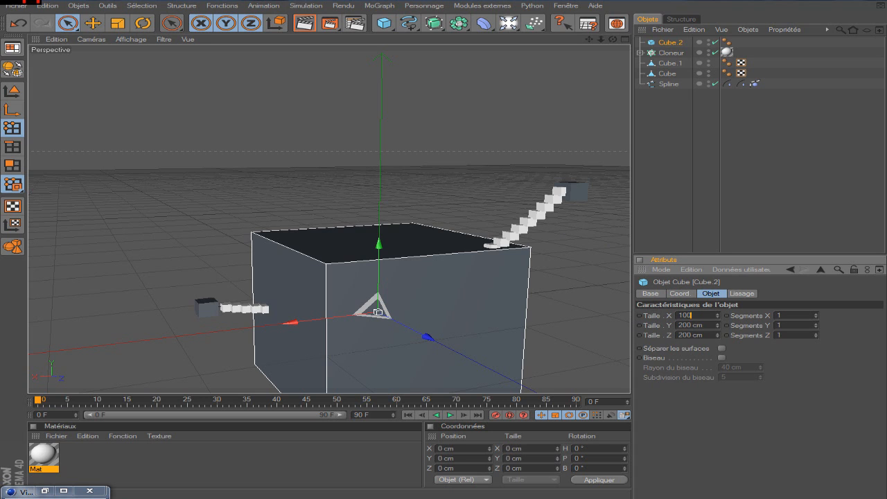
{"action": "key", "text": "Tab"}
{"action": "type", "text": "100"}
{"action": "key", "text": "Tab"}
{"action": "type", "text": "1"}
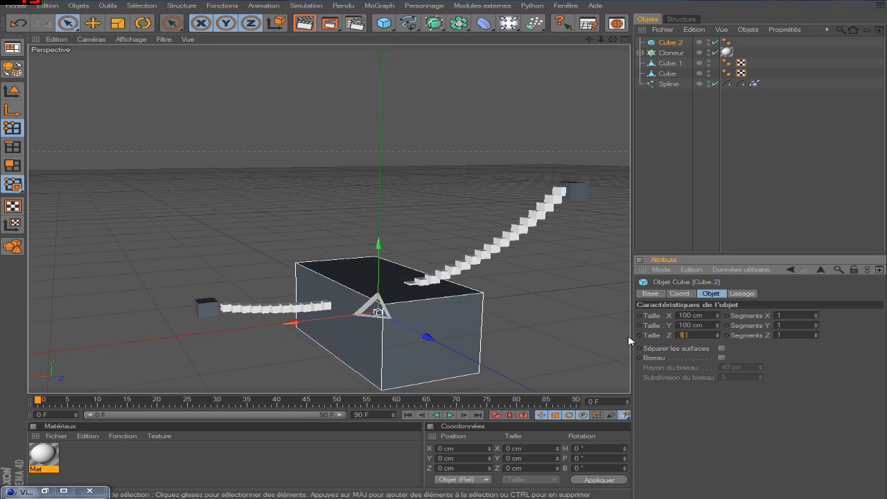
Step: Move the 100 cm cube down and sideways so that it sits beneath the middle of the rope
{"action": "left_click_drag", "start_coordinate": [613, 40], "coordinate": [624, 56]}
{"action": "left_click_drag", "start_coordinate": [377, 279], "coordinate": [378, 305]}
{"action": "left_click_drag", "start_coordinate": [343, 352], "coordinate": [358, 355]}
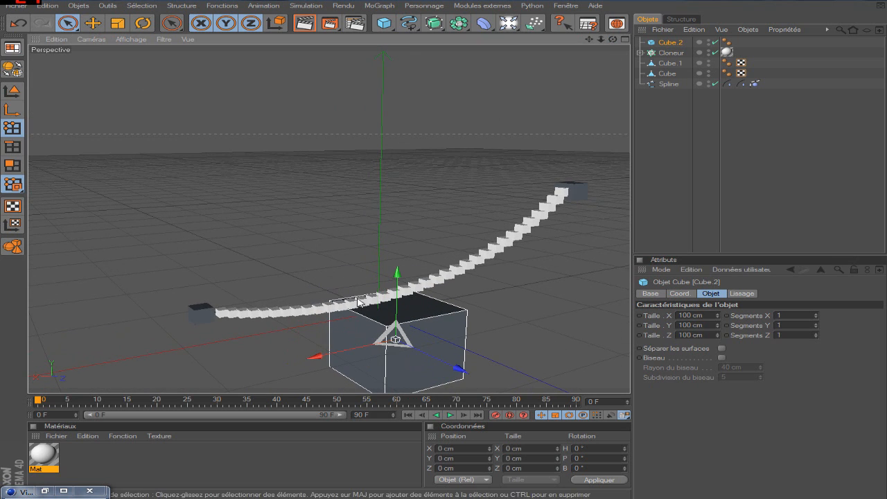
Step: Make the 100 cm cube editable and add a Hair collision tag (Collision des cheveux) to it
{"action": "key", "text": "c"}
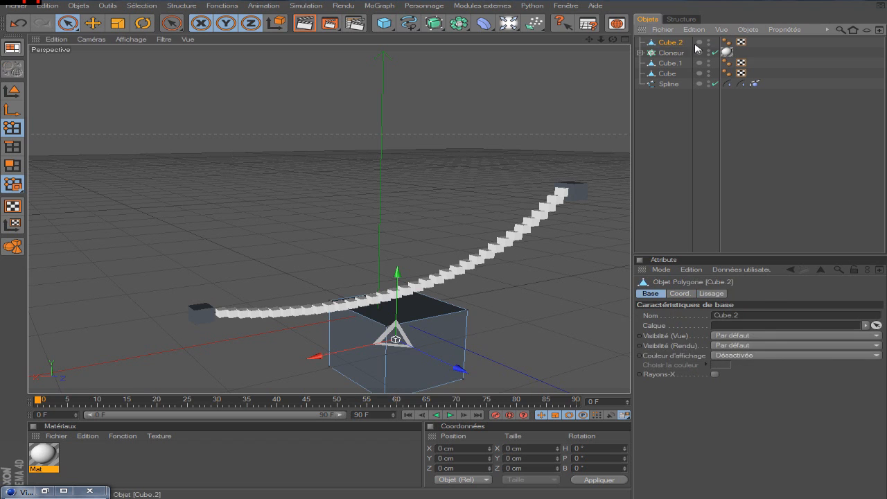
{"action": "right_click", "coordinate": [670, 43]}
{"action": "left_click", "coordinate": [655, 121]}
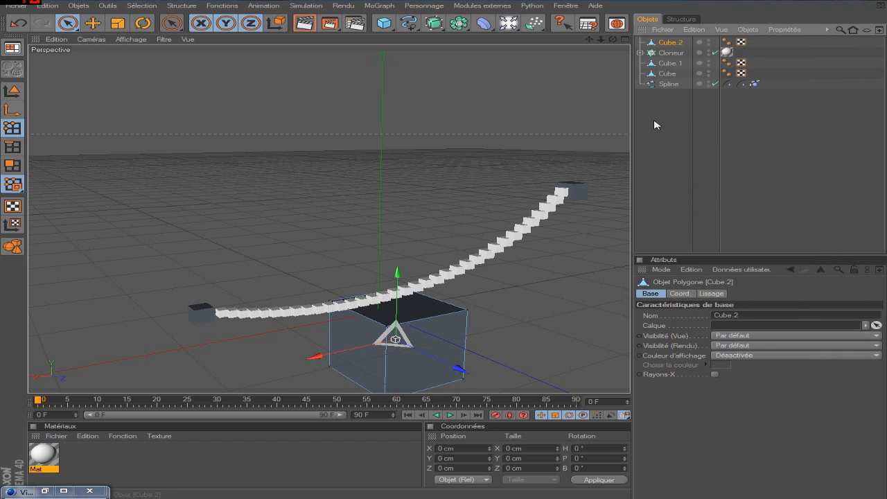
{"action": "right_click", "coordinate": [666, 40]}
{"action": "mouse_move", "coordinate": [701, 74]}
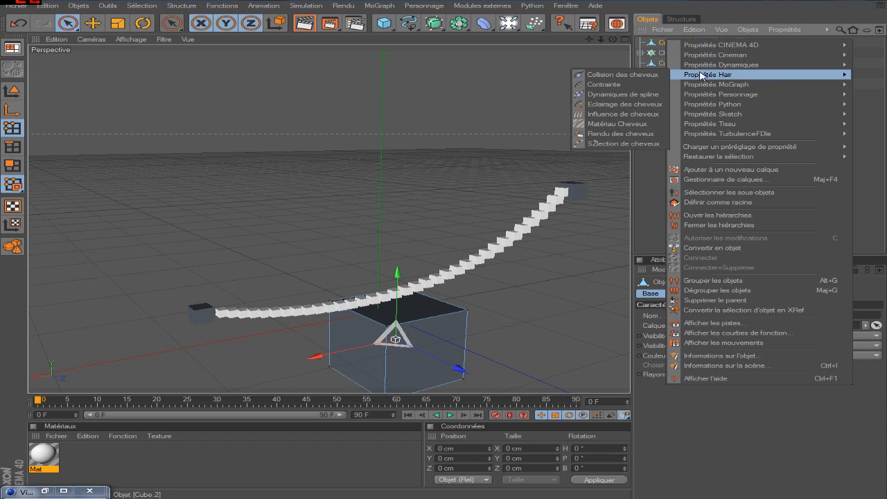
{"action": "left_click", "coordinate": [636, 76]}
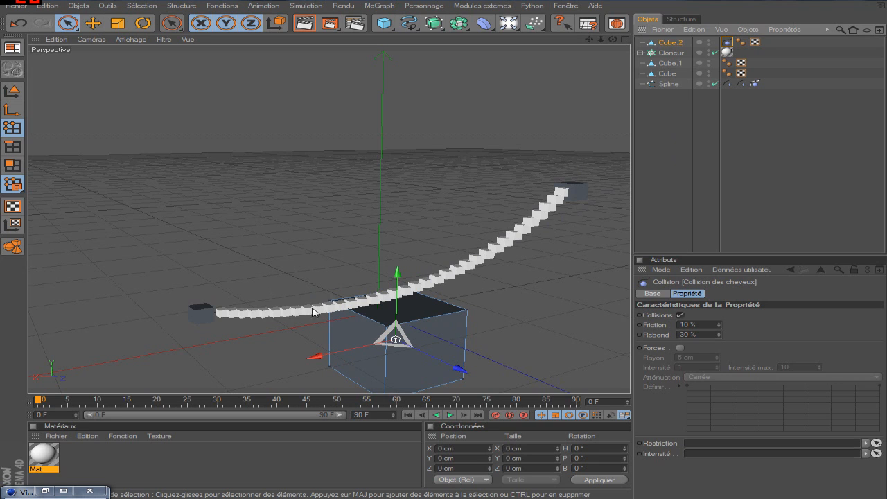
Step: Keyframe the 100 cm cube rising into the rope, raising it to Y about 18.5 cm at frame 35
{"action": "left_click", "coordinate": [15, 91]}
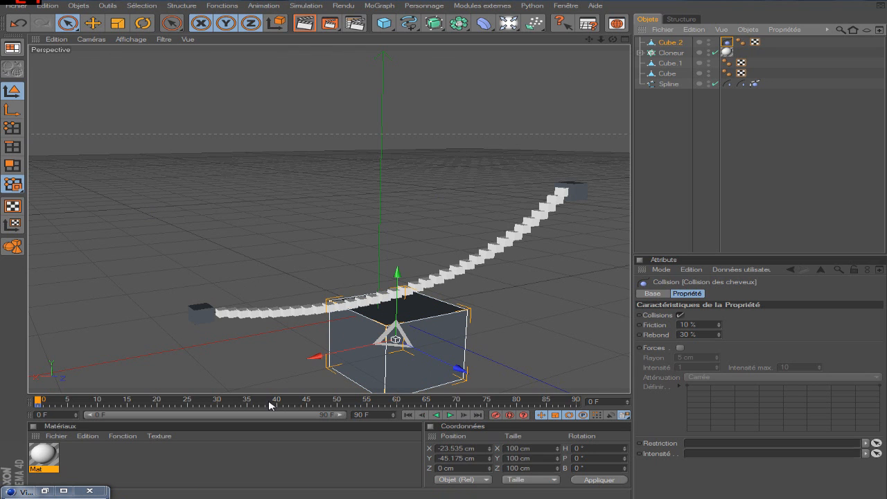
{"action": "left_click", "coordinate": [248, 403]}
{"action": "mouse_move", "coordinate": [398, 305]}
{"action": "left_mouse_down"}
{"action": "mouse_move", "coordinate": [399, 291]}
{"action": "mouse_move", "coordinate": [399, 304]}
{"action": "left_mouse_up"}
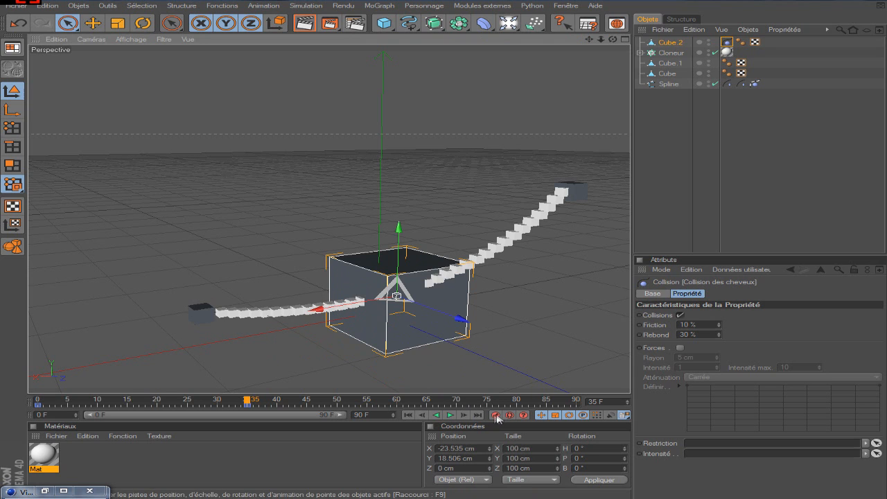
{"action": "left_click", "coordinate": [399, 361]}
Step: Play the animation from the start to check the cube's collision with the rope, and return to frame 0
{"action": "left_click", "coordinate": [410, 416]}
{"action": "left_click", "coordinate": [451, 417]}
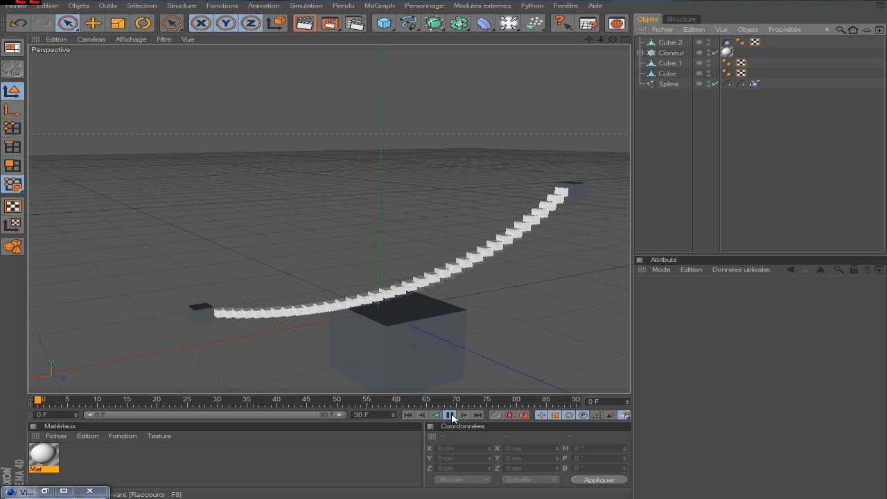
{"action": "left_click", "coordinate": [450, 416]}
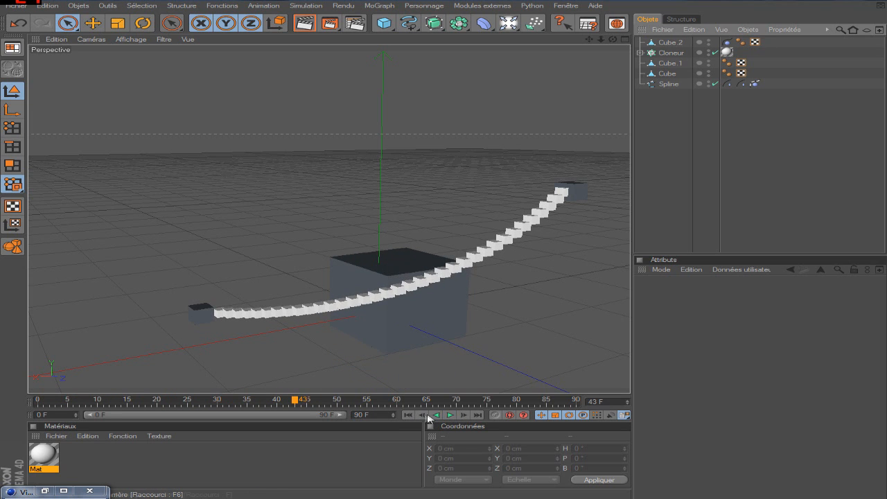
{"action": "left_click", "coordinate": [409, 415]}
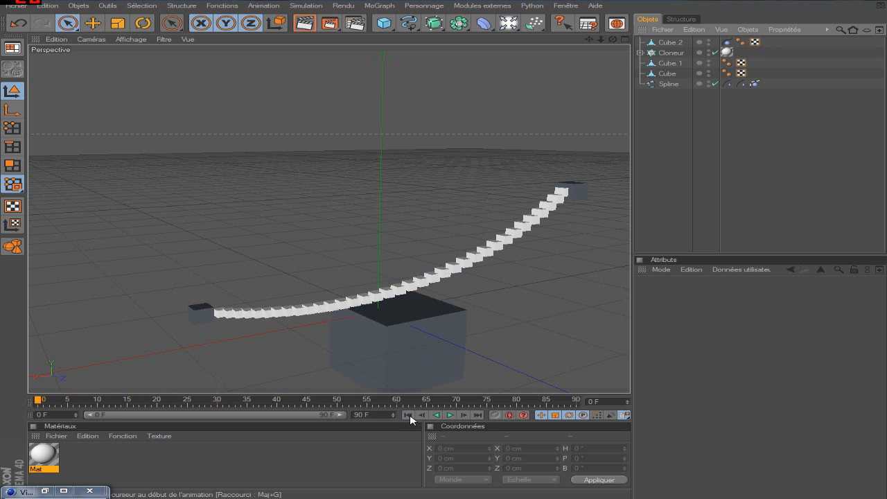
Step: Inspect the characteristics and forces of the rope's spline dynamics tag and replay the cube collision
{"action": "left_click", "coordinate": [755, 83]}
{"action": "left_click", "coordinate": [765, 293]}
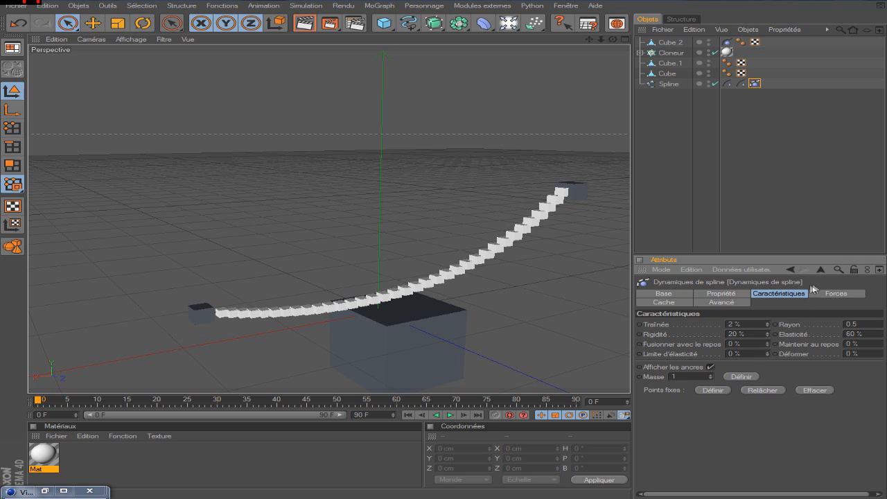
{"action": "left_click", "coordinate": [833, 294]}
{"action": "left_click", "coordinate": [769, 295]}
{"action": "left_click", "coordinate": [824, 295]}
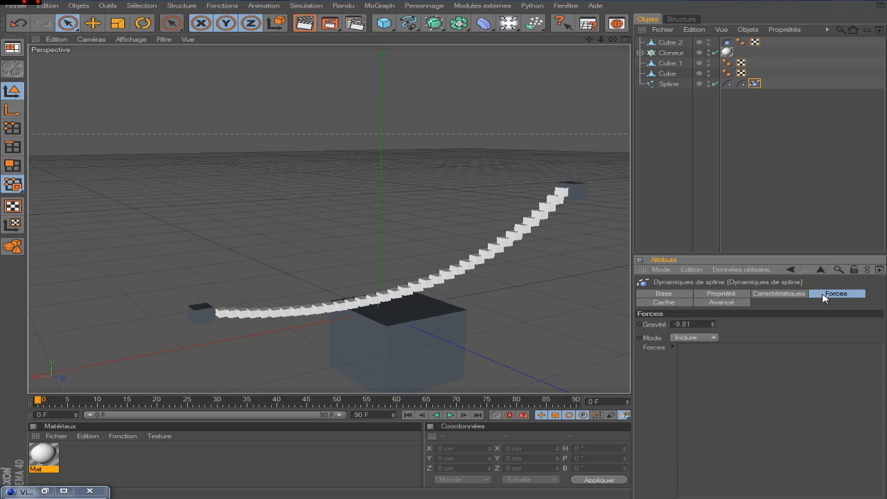
{"action": "left_click", "coordinate": [642, 216]}
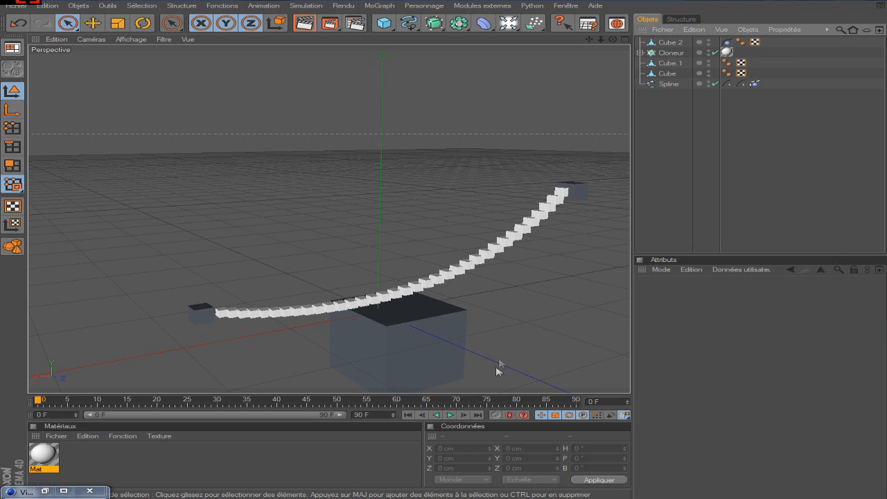
{"action": "left_click", "coordinate": [450, 414]}
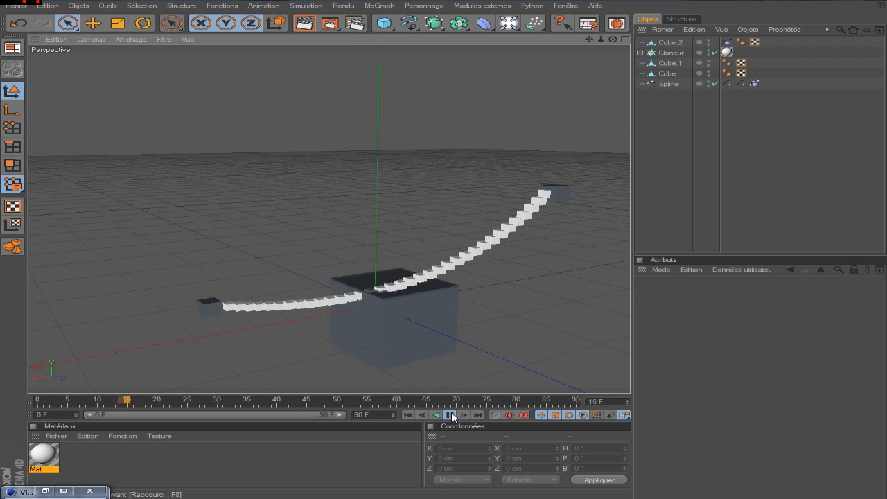
{"action": "left_click", "coordinate": [450, 414]}
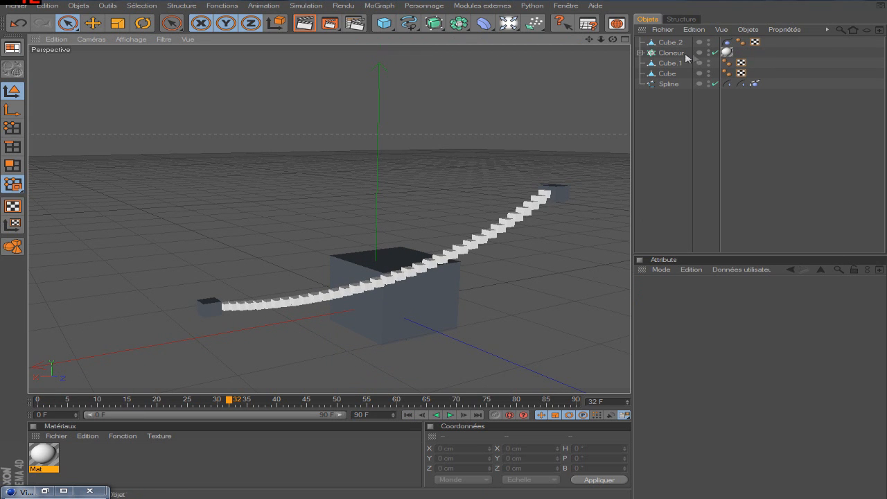
Step: Check the hair collision settings of the 100 cm cube and replay the animation from frame 0
{"action": "left_click", "coordinate": [660, 46]}
{"action": "left_click", "coordinate": [725, 42]}
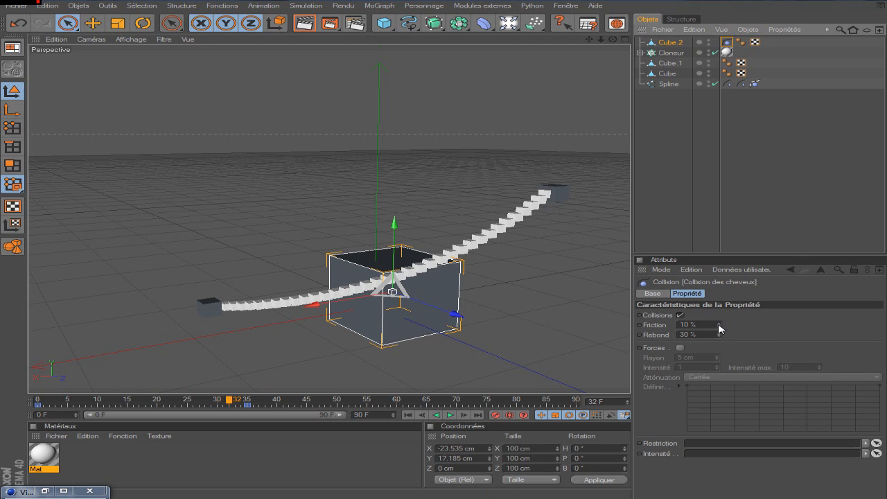
{"action": "left_click", "coordinate": [667, 200]}
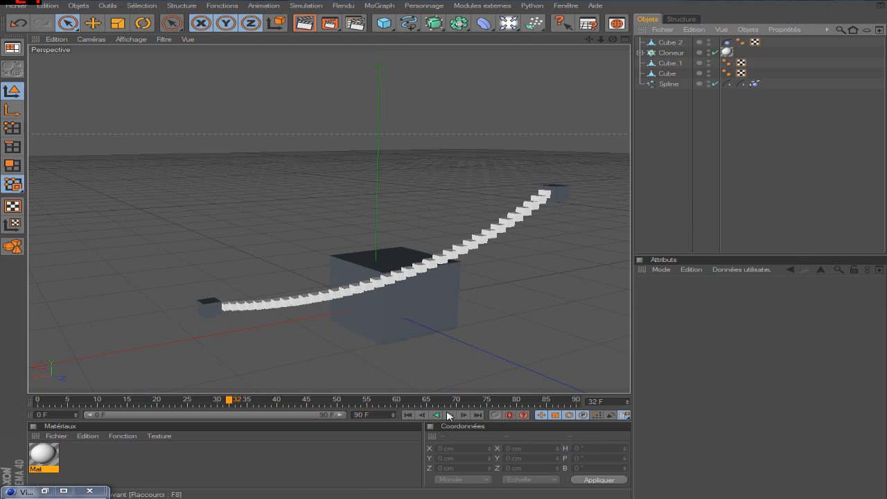
{"action": "left_click", "coordinate": [407, 415]}
{"action": "left_click", "coordinate": [451, 414]}
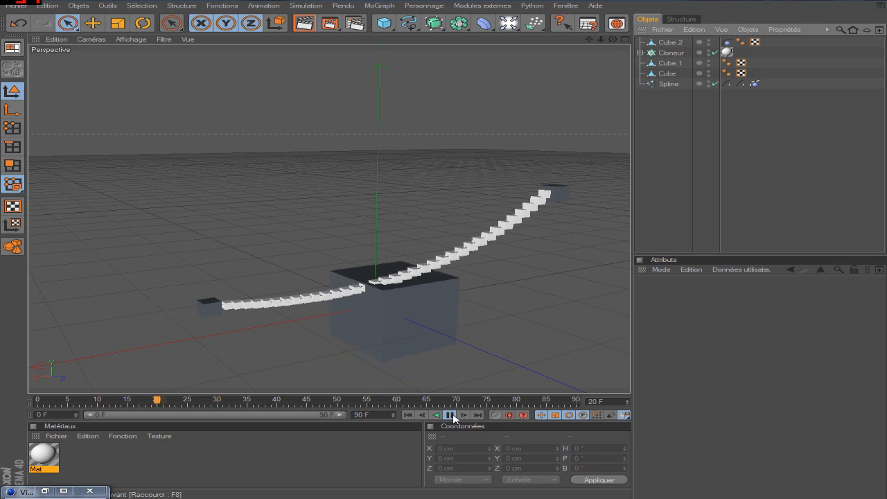
{"action": "left_click", "coordinate": [450, 415]}
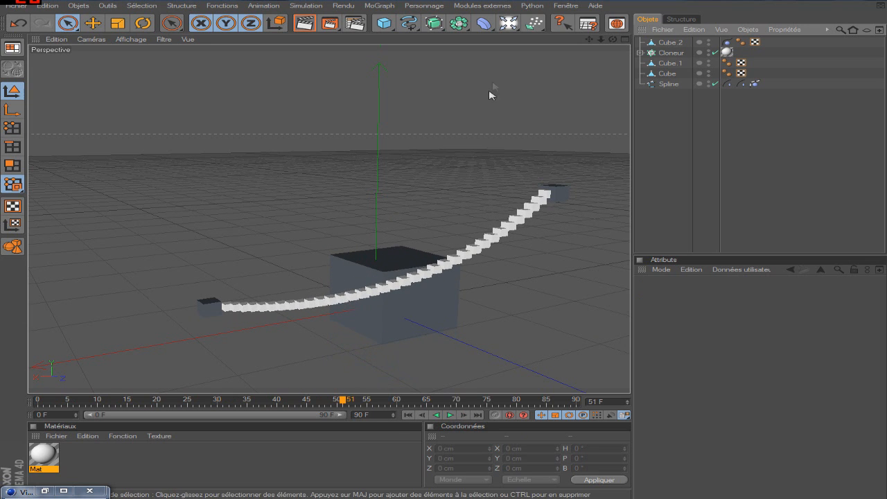
Step: Delete the 100 cm cube, play the animation with the rope alone, and return to frame 0
{"action": "left_click", "coordinate": [668, 43]}
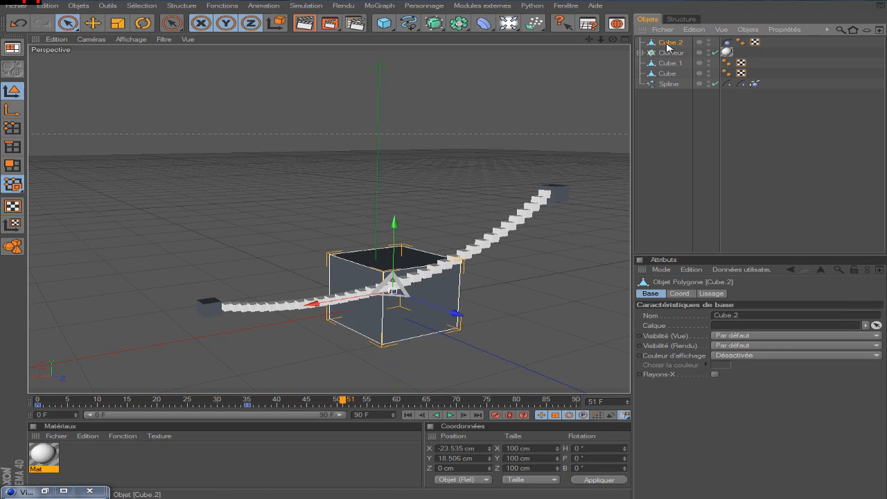
{"action": "key", "text": "Delete"}
{"action": "scroll", "coordinate": [564, 221], "scroll_direction": "up", "scroll_amount": 3}
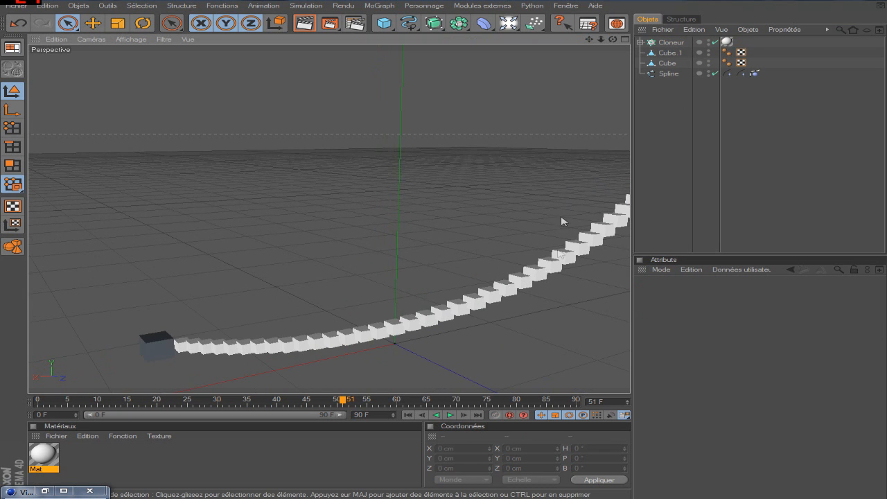
{"action": "left_click", "coordinate": [407, 414]}
{"action": "left_click", "coordinate": [451, 414]}
{"action": "scroll", "coordinate": [448, 298], "scroll_direction": "down", "scroll_amount": 3}
{"action": "scroll", "coordinate": [449, 299], "scroll_direction": "up", "scroll_amount": 4}
{"action": "scroll", "coordinate": [449, 299], "scroll_direction": "down", "scroll_amount": 3}
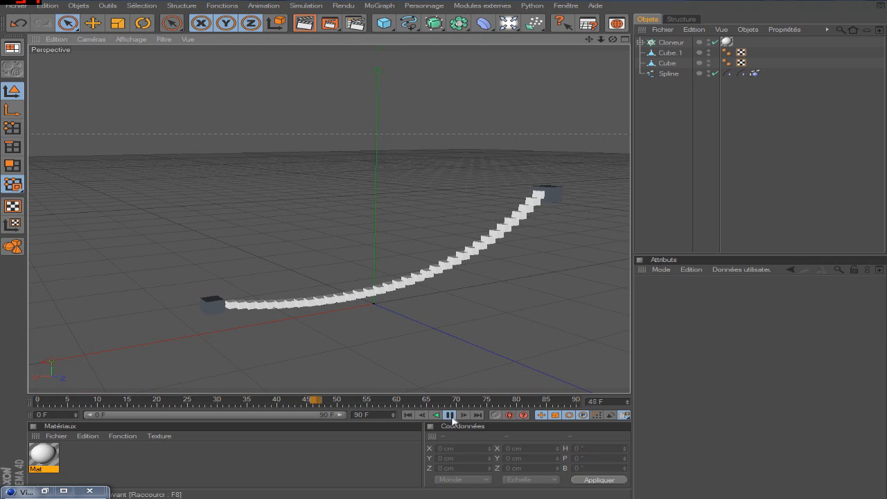
{"action": "left_click", "coordinate": [451, 414]}
{"action": "left_click", "coordinate": [407, 414]}
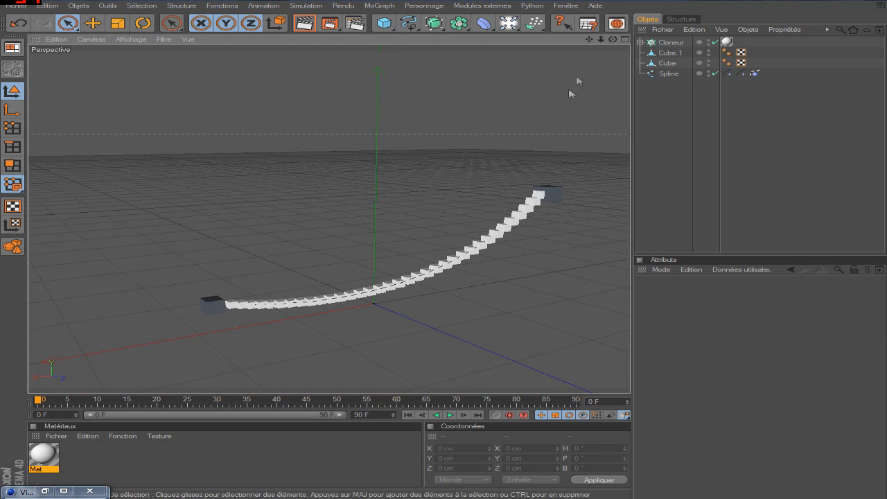
Step: Keyframe Cube, the rope's upper anchor, at frames 0 and 90, lowering it to about X -51.5, Y 85, Z 143 cm at frame 90
{"action": "left_click", "coordinate": [667, 63]}
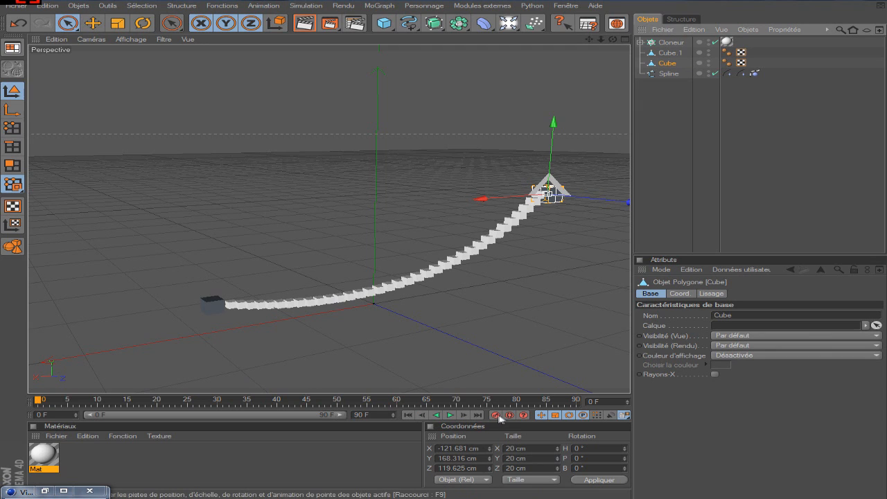
{"action": "left_click", "coordinate": [584, 404]}
{"action": "left_click_drag", "start_coordinate": [546, 197], "coordinate": [515, 203]}
{"action": "left_click_drag", "start_coordinate": [525, 165], "coordinate": [511, 235]}
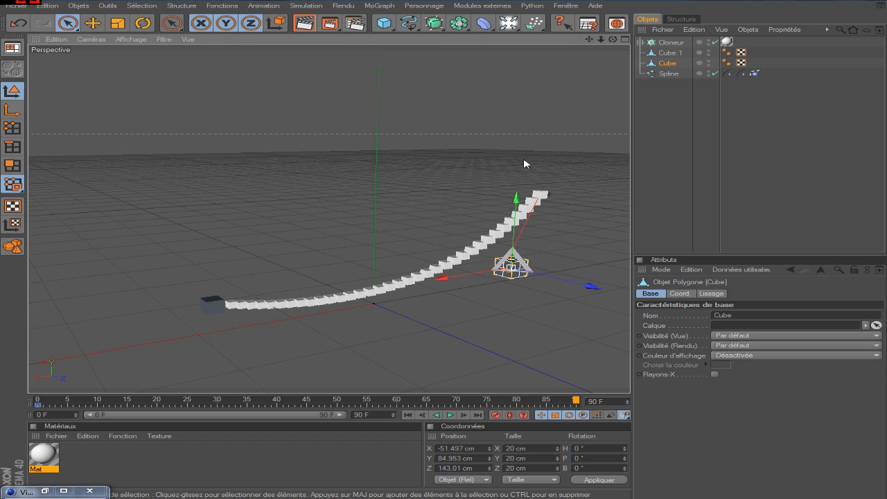
{"action": "left_click", "coordinate": [495, 415]}
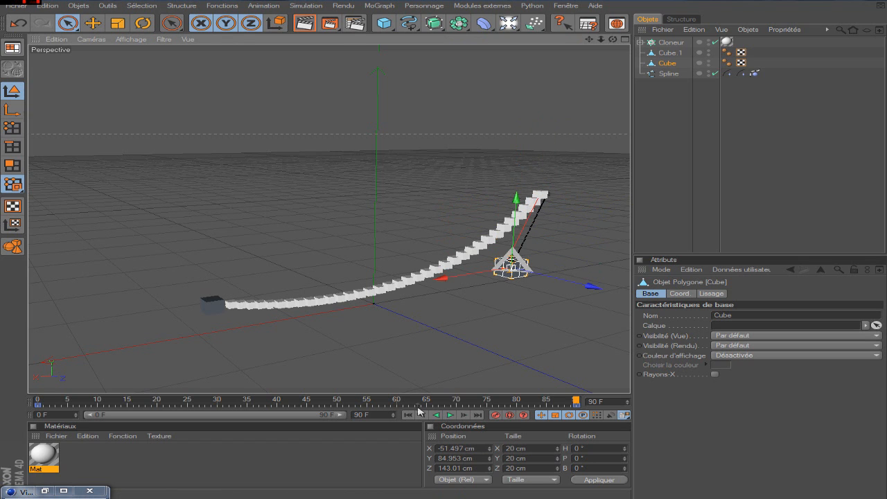
Step: Play the upper anchor's animation to watch the rope follow it, and go back to frame 0
{"action": "left_click", "coordinate": [408, 414]}
{"action": "left_click", "coordinate": [595, 278]}
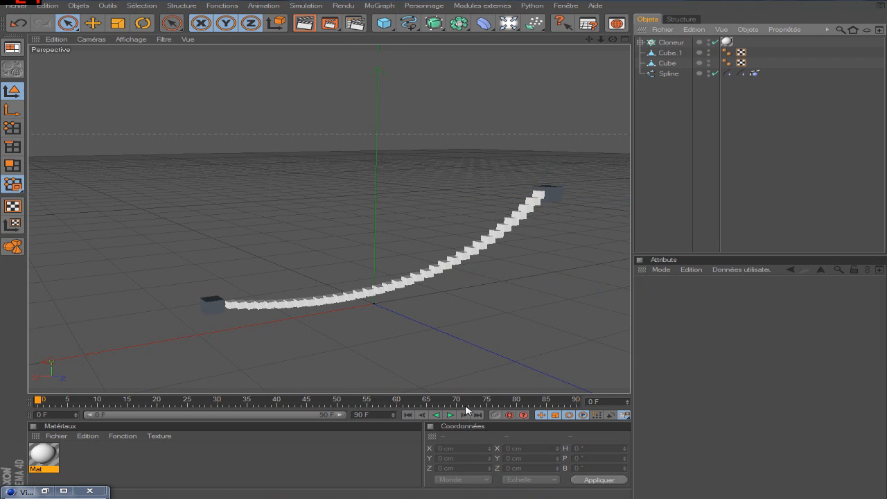
{"action": "left_click", "coordinate": [450, 414]}
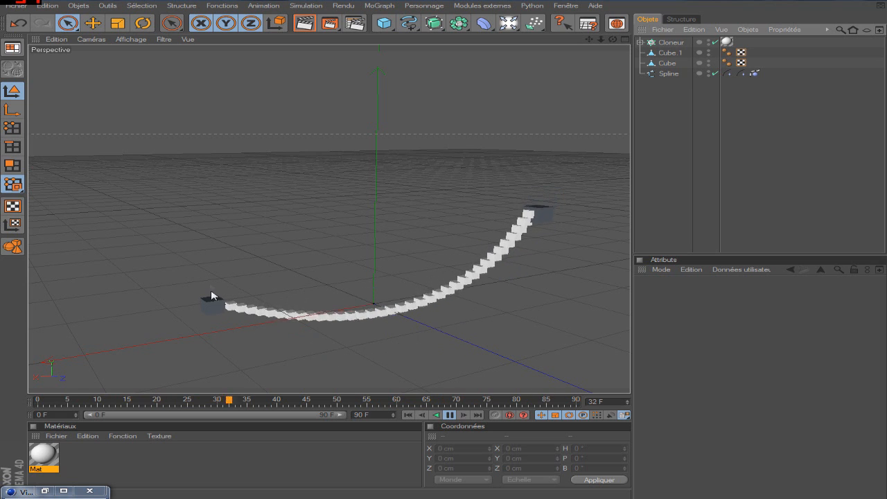
{"action": "left_click", "coordinate": [392, 400]}
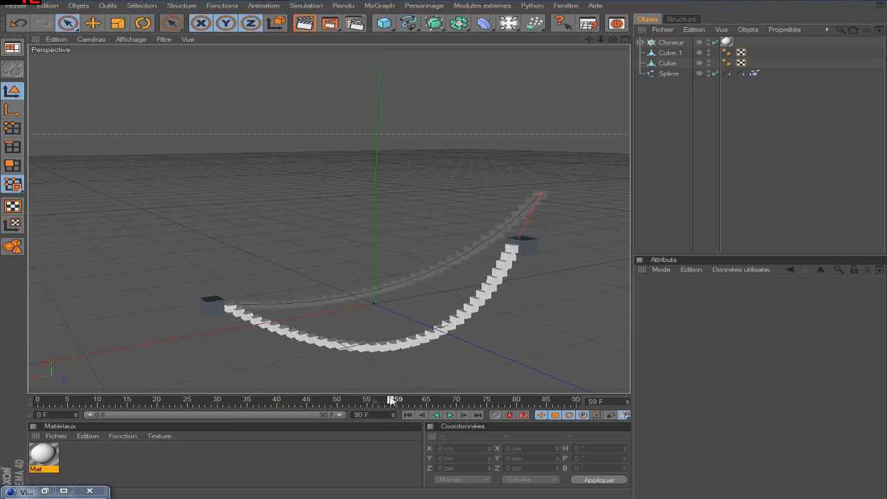
{"action": "left_click_drag", "start_coordinate": [391, 400], "coordinate": [36, 400]}
Step: Keyframe Cube.1, the other anchor, at frames 0 and 90, moving it to about X 128, Y 91, Z -92 cm at frame 90
{"action": "left_click", "coordinate": [667, 63]}
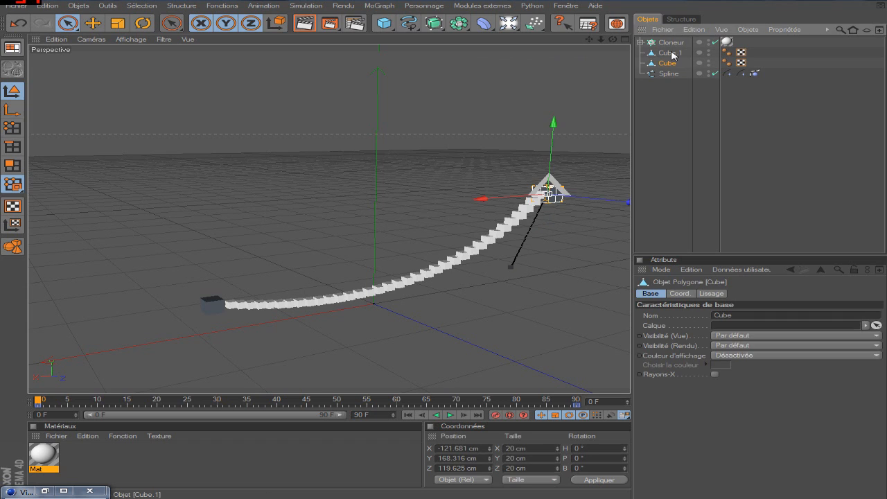
{"action": "left_click", "coordinate": [669, 52]}
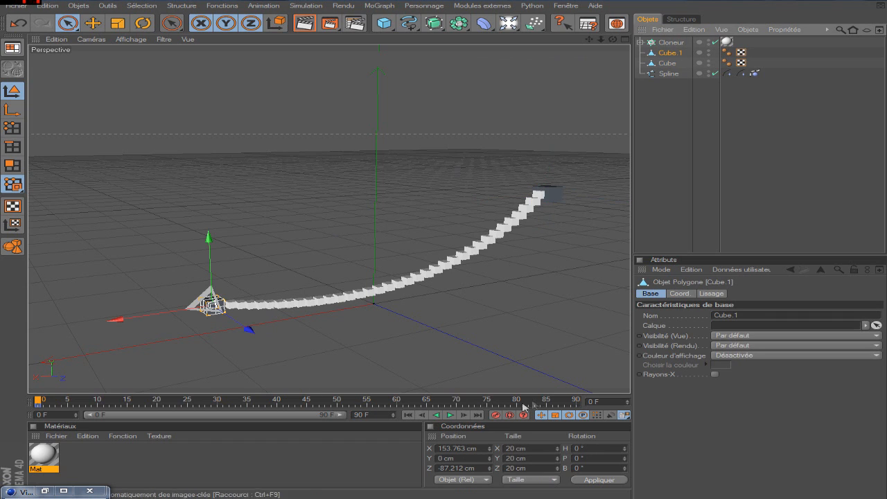
{"action": "left_click", "coordinate": [575, 400]}
{"action": "left_click_drag", "start_coordinate": [208, 261], "coordinate": [185, 236]}
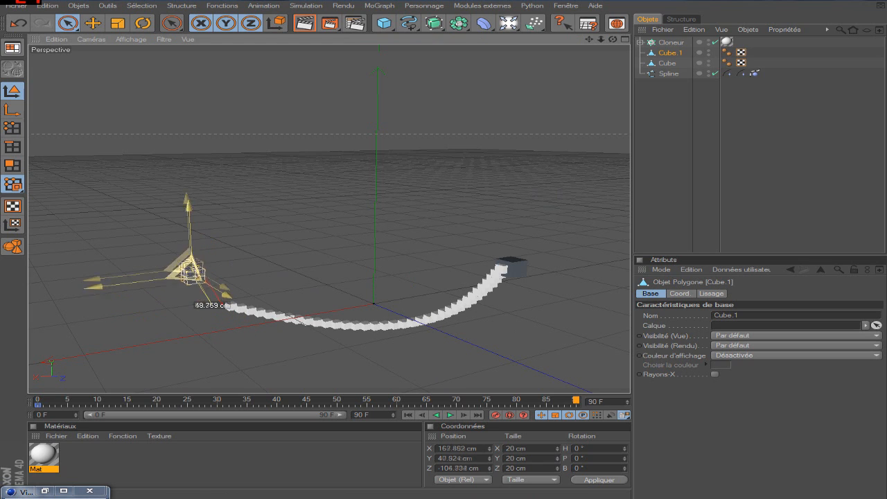
{"action": "left_click_drag", "start_coordinate": [208, 299], "coordinate": [249, 264]}
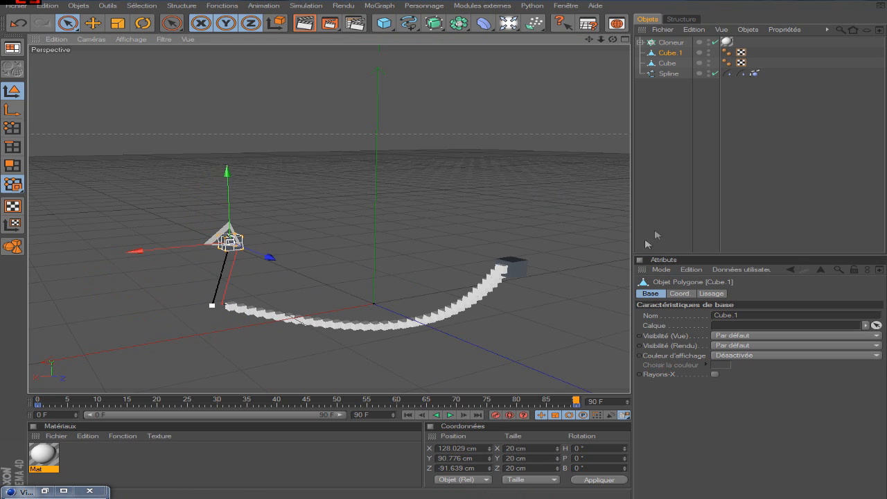
{"action": "left_click", "coordinate": [539, 382]}
Step: Play the animation from the start with both anchors moving, and return to frame 0
{"action": "left_click", "coordinate": [407, 414]}
{"action": "left_click", "coordinate": [450, 415]}
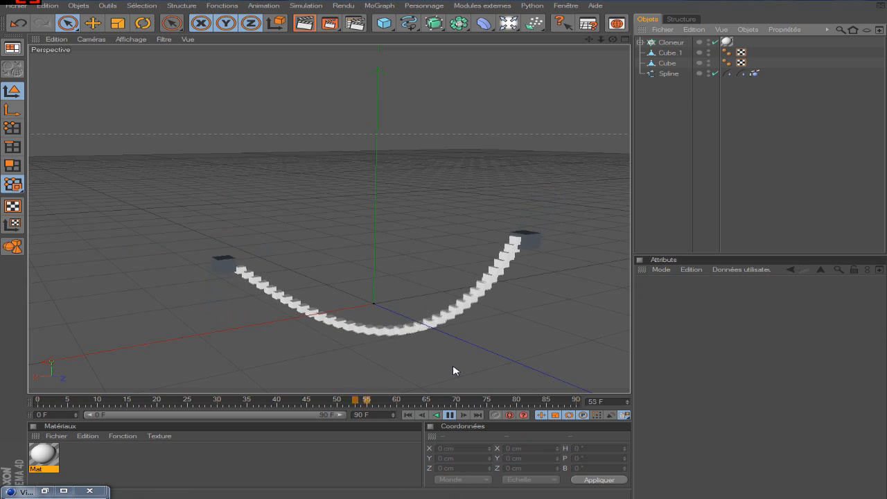
{"action": "left_click", "coordinate": [450, 414]}
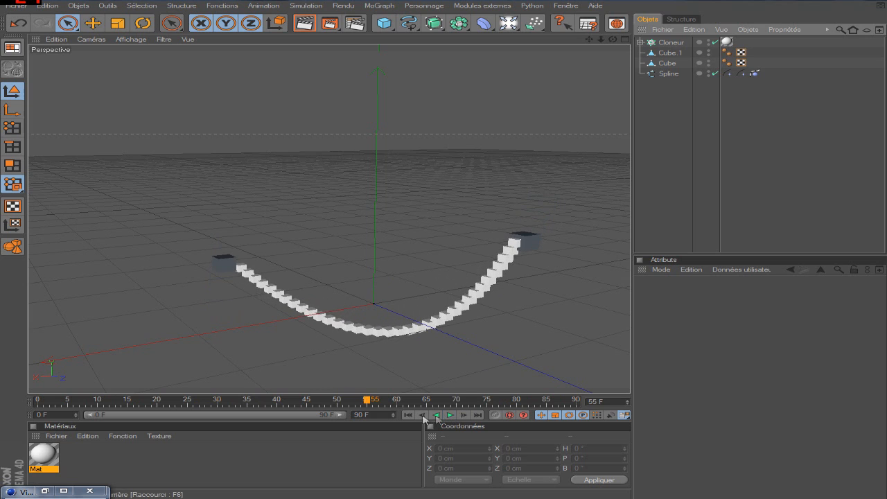
{"action": "left_click", "coordinate": [407, 414]}
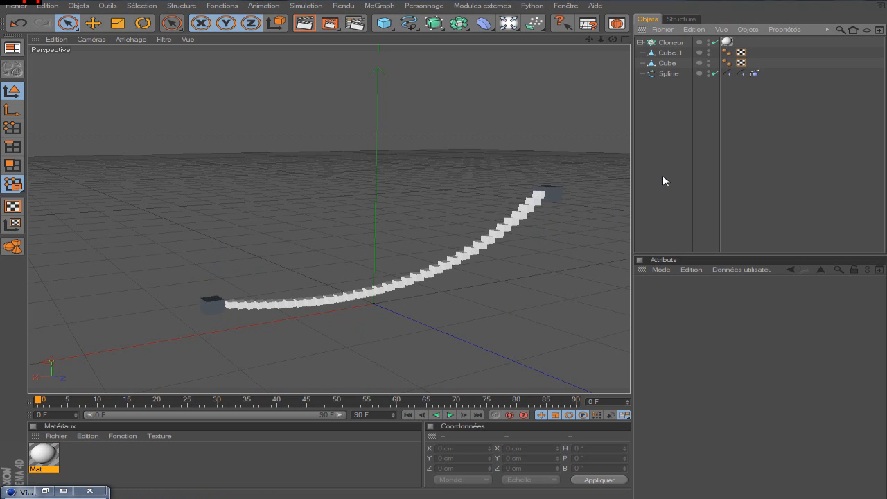